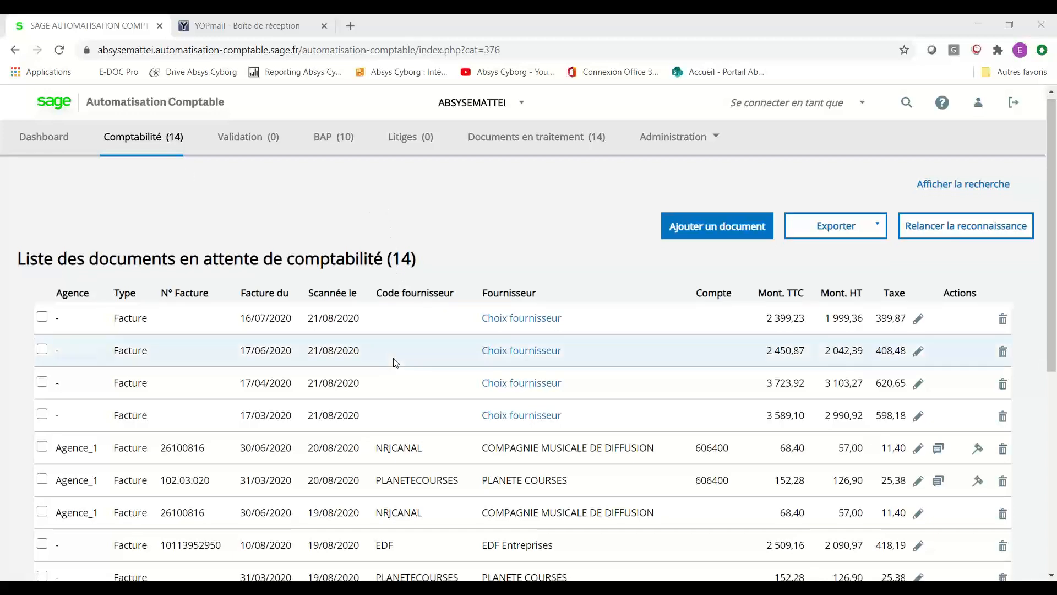
# Browse the pending documents list and start adding a new document.
pyautogui.scroll(-3, 393, 358)
pyautogui.scroll(-2, 396, 362)
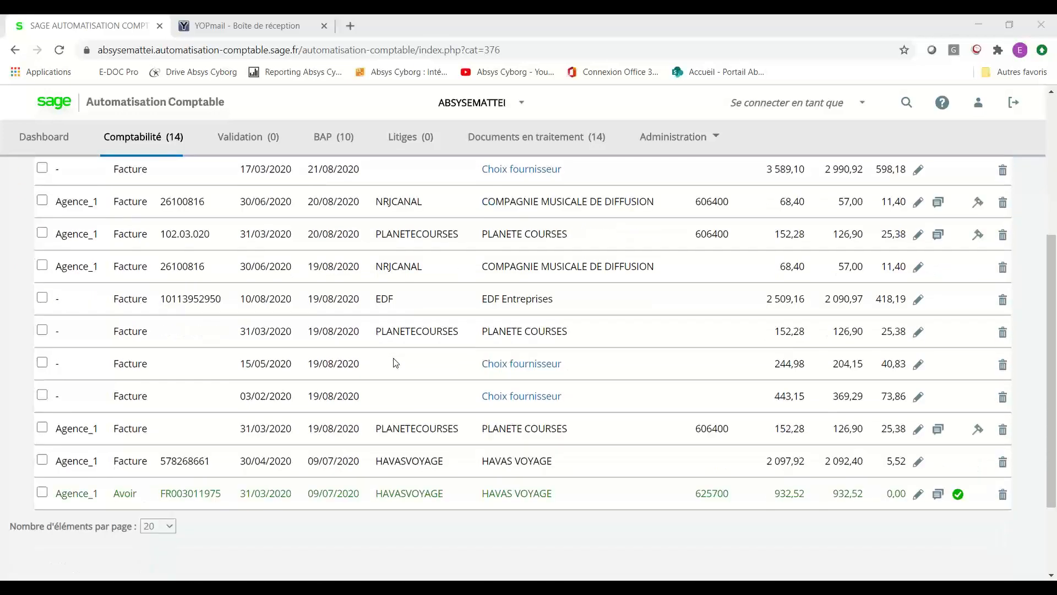
pyautogui.scroll(4, 395, 362)
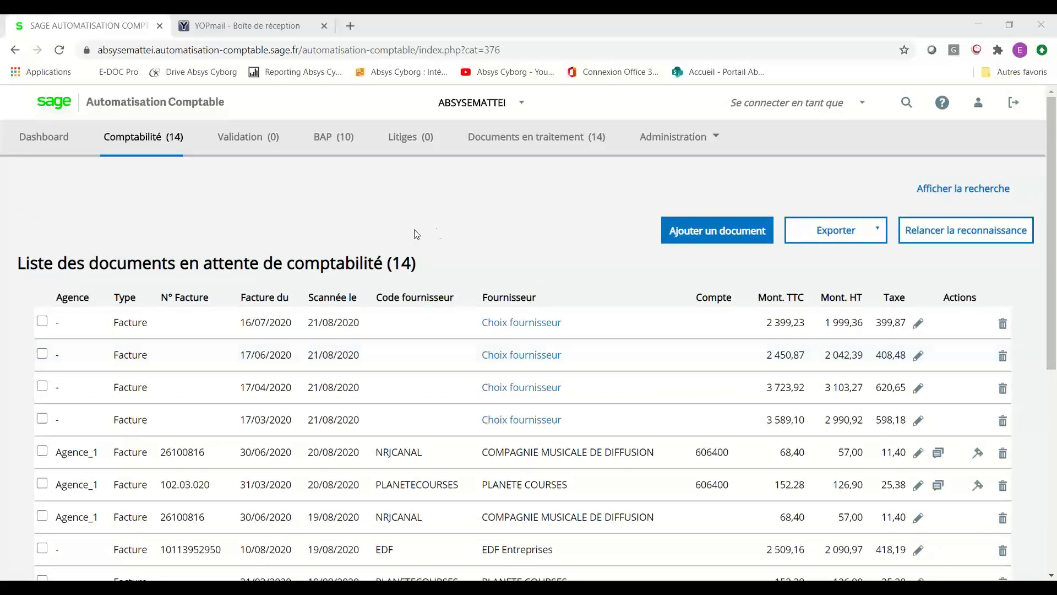
pyautogui.click(698, 240)
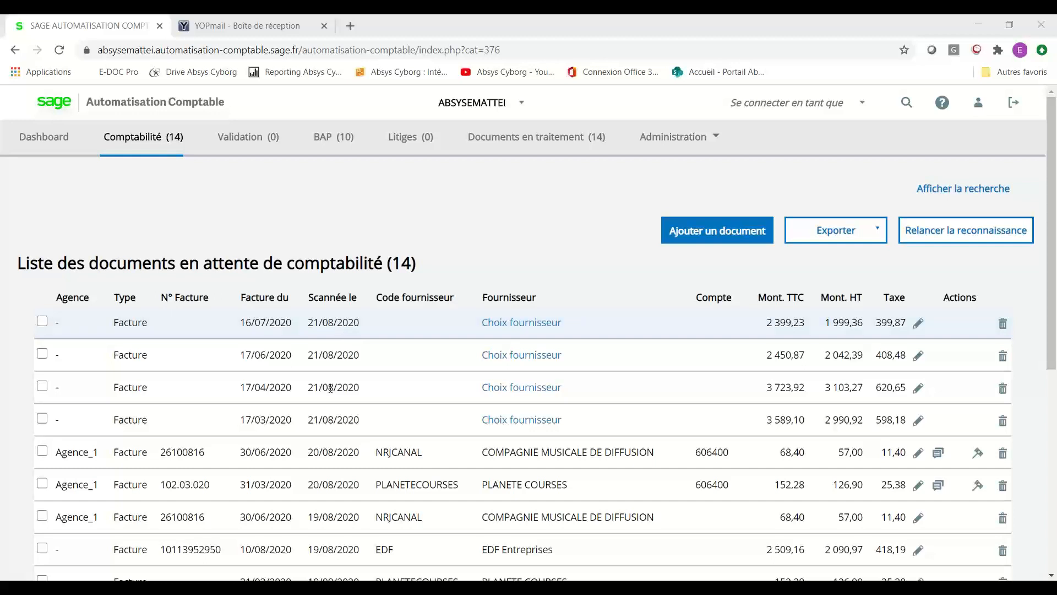
pyautogui.click(318, 455)
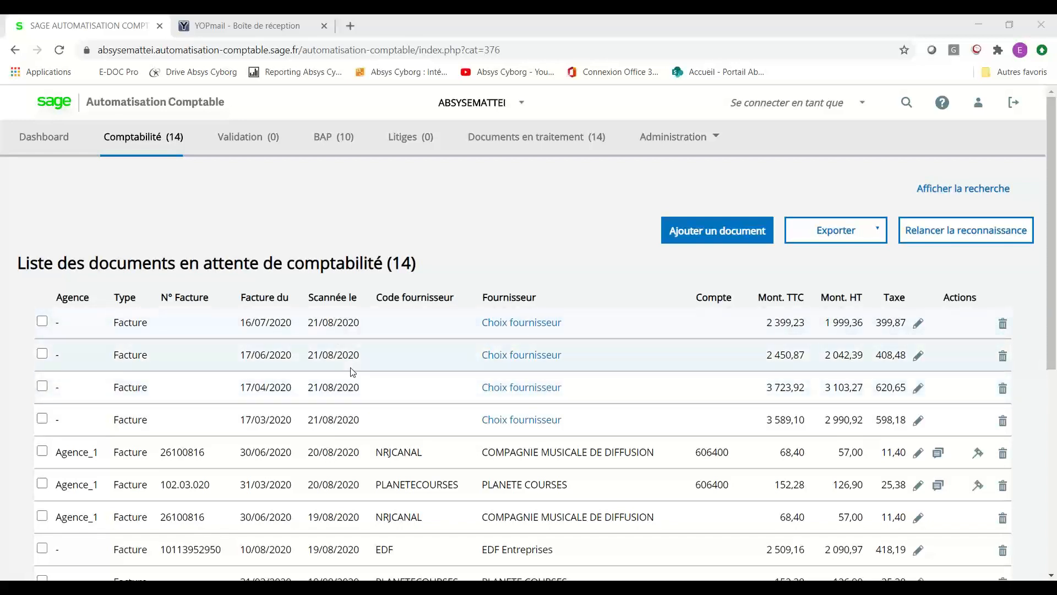
pyautogui.scroll(-2, 353, 372)
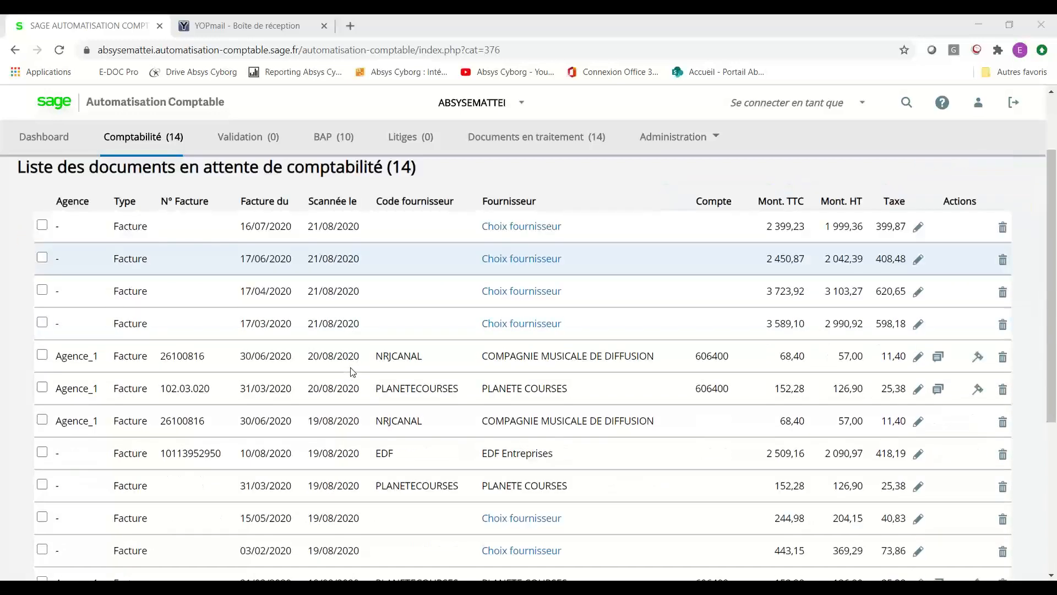
pyautogui.scroll(2, 353, 372)
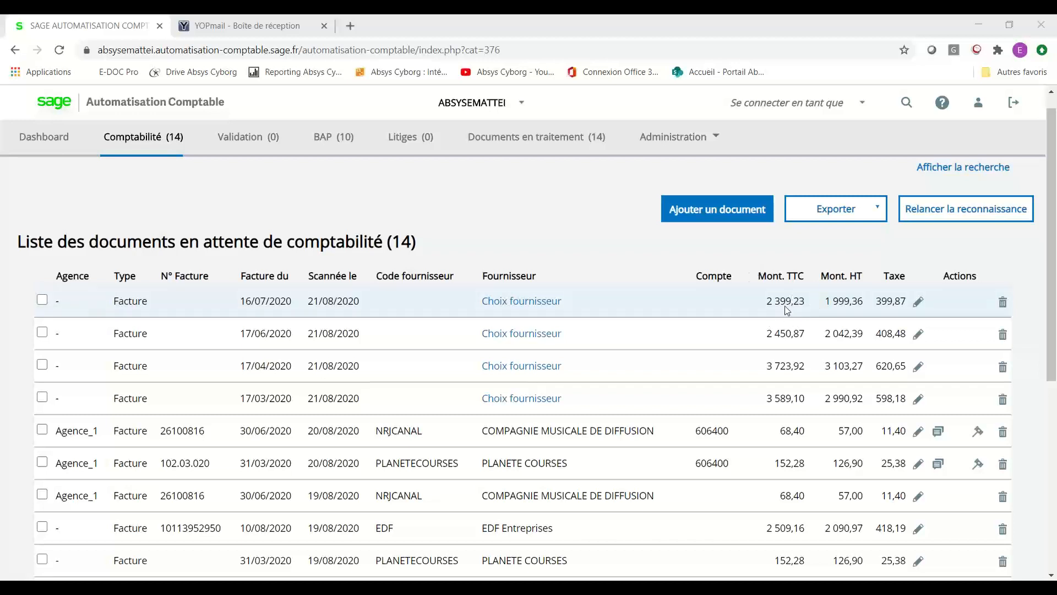
# Assign 'EDF Entreprises - EDF' as supplier of the 2 399,23 € invoice.
pyautogui.click(918, 303)
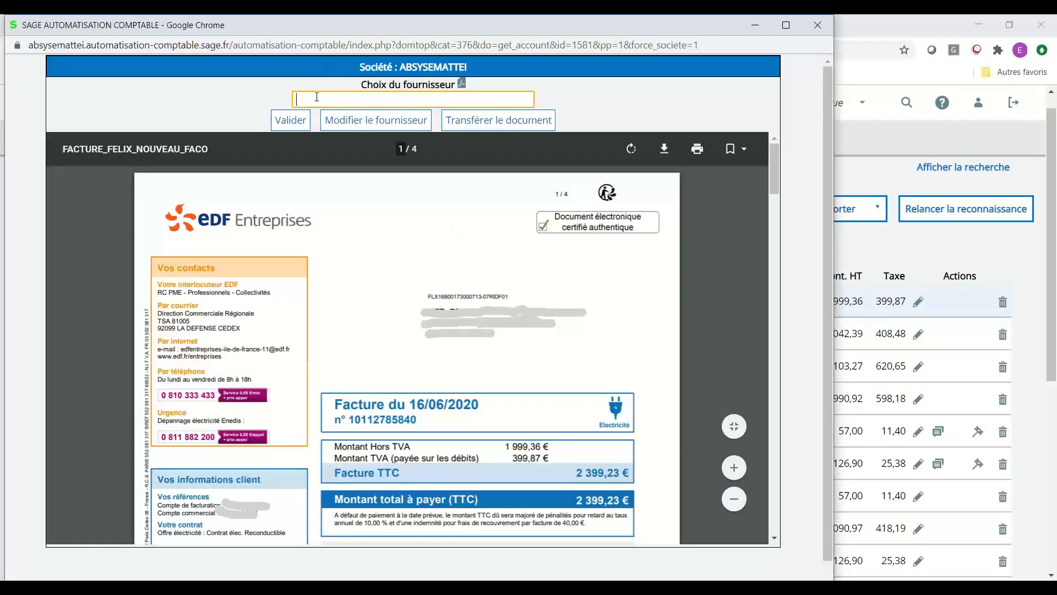
pyautogui.write('edf')
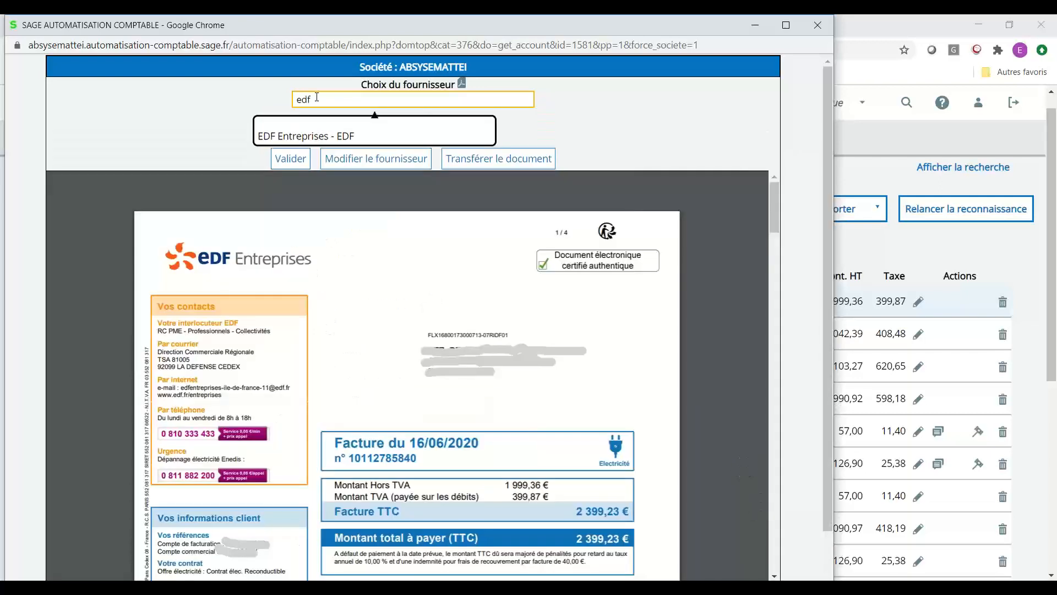
pyautogui.click(274, 137)
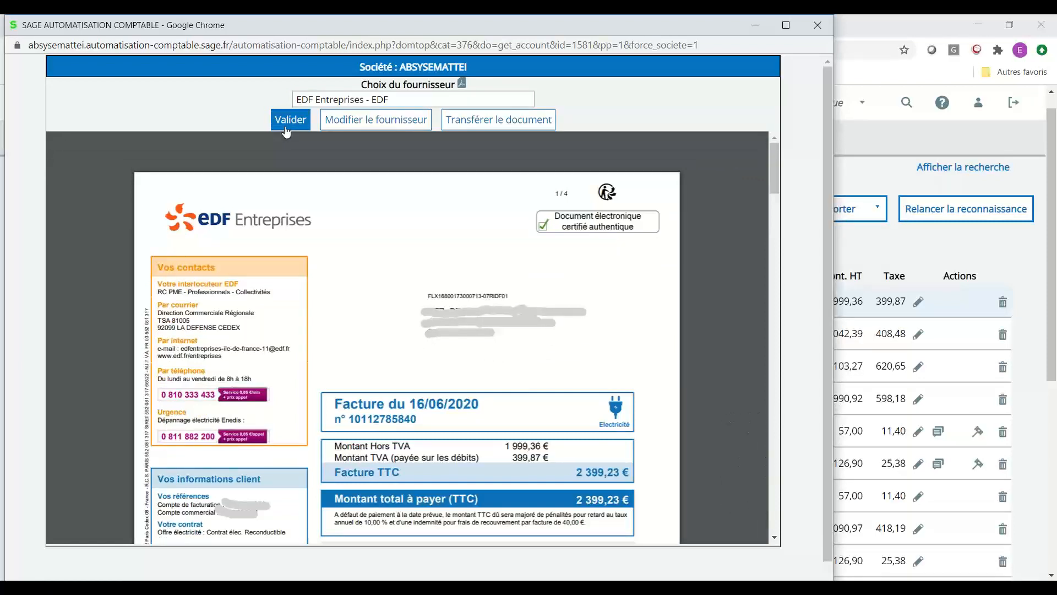
pyautogui.click(286, 130)
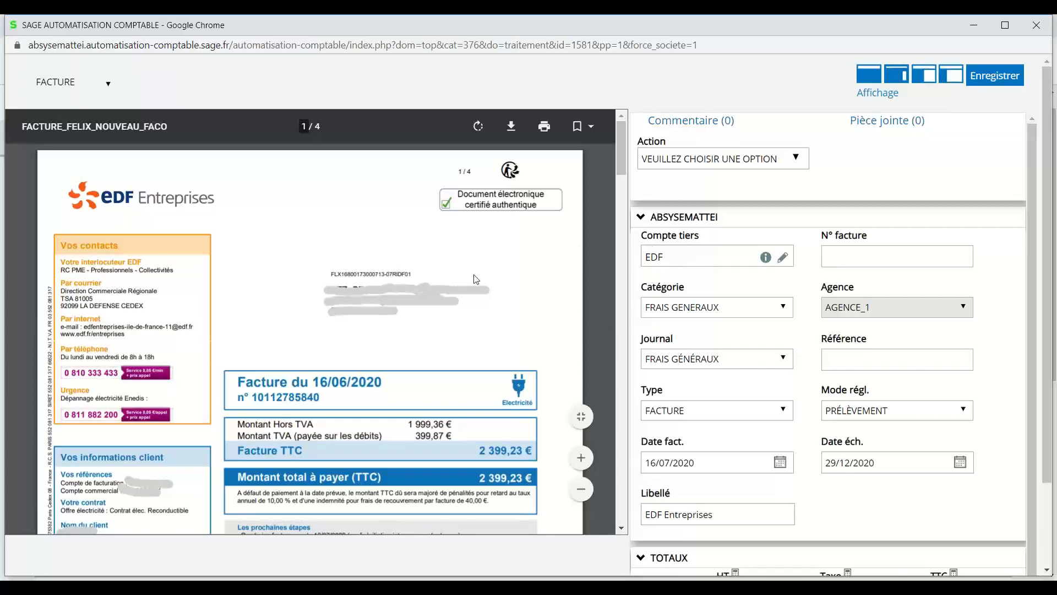
pyautogui.scroll(-1, 477, 279)
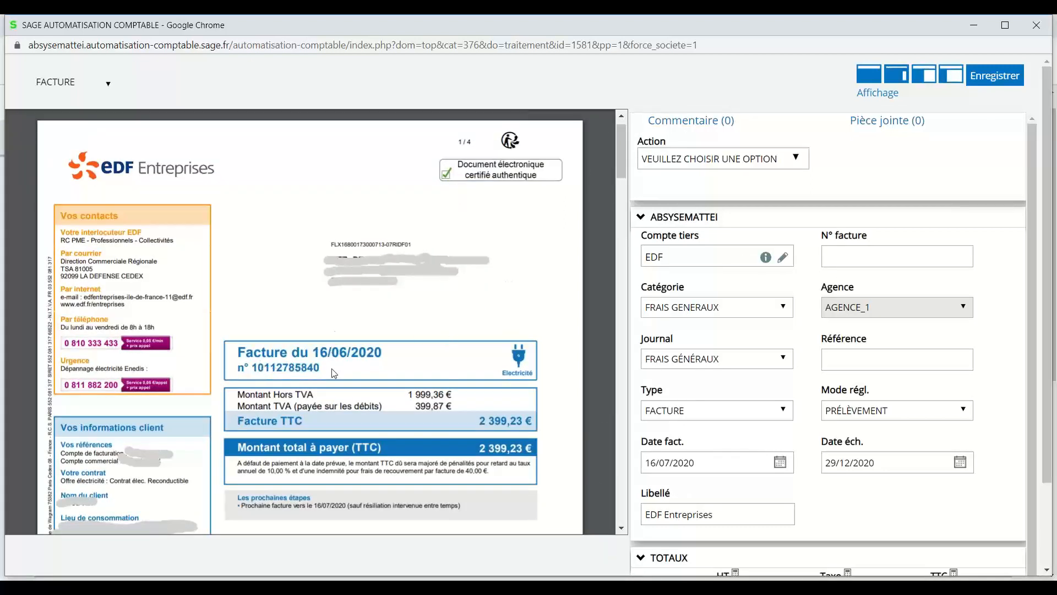
pyautogui.click(833, 260)
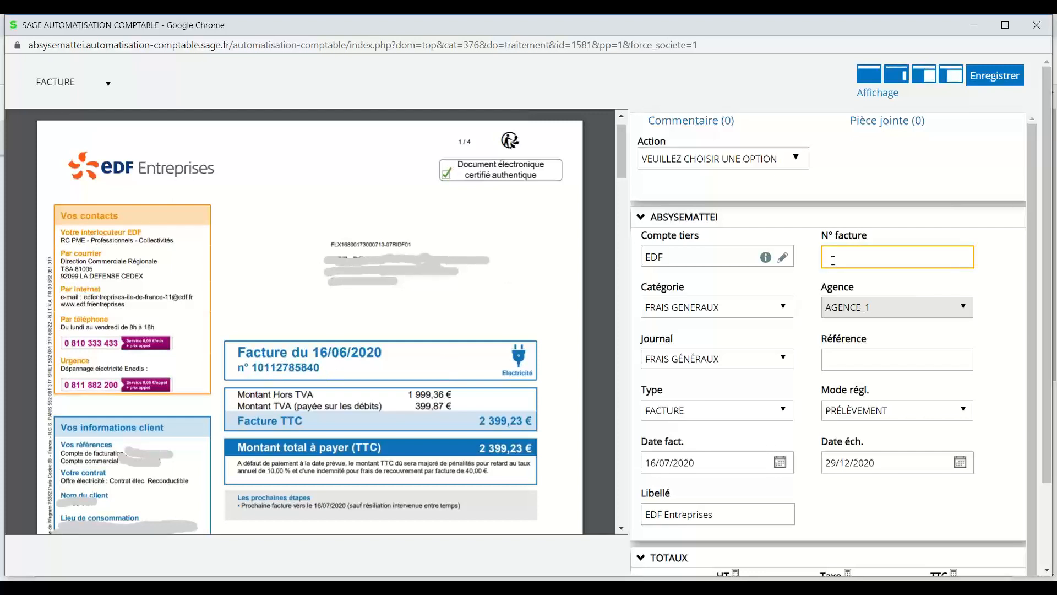
pyautogui.press('Tab')
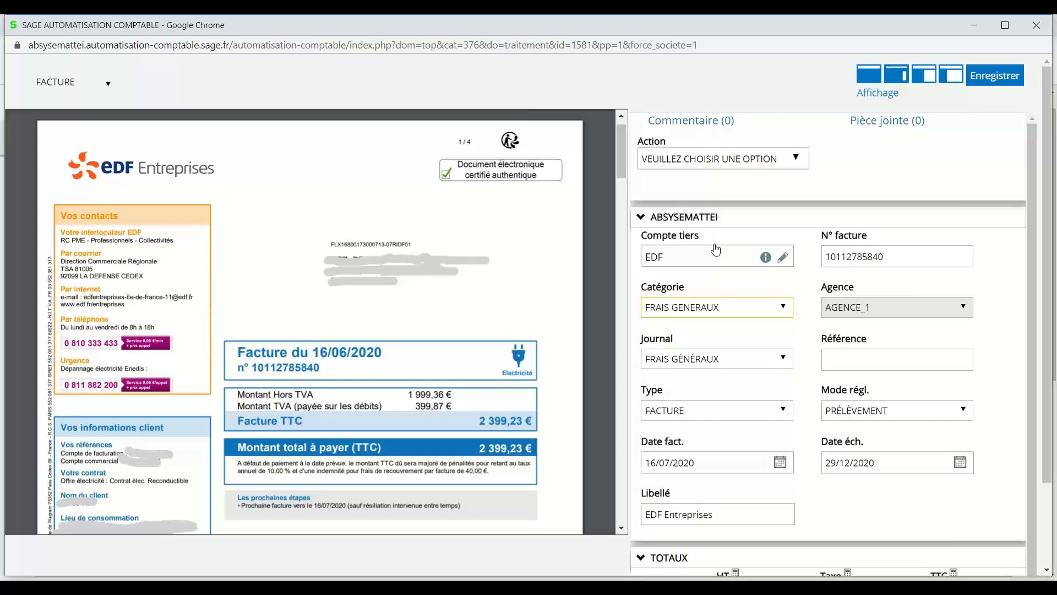
pyautogui.click(730, 309)
pyautogui.click(728, 307)
# Set the invoice reference to 'Juin 20'.
pyautogui.click(867, 356)
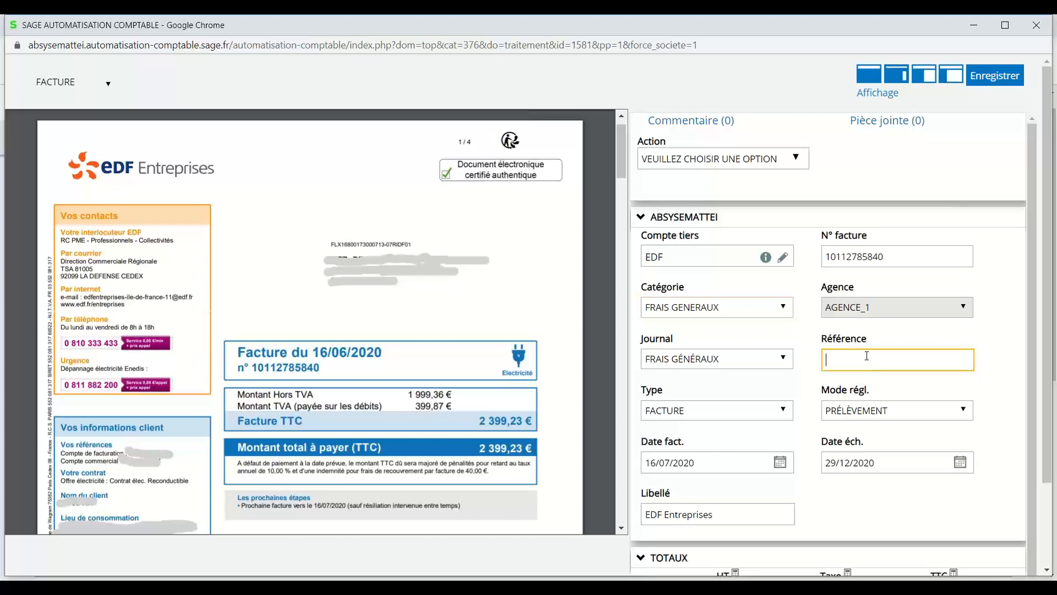
pyautogui.write('Juin 20')
pyautogui.scroll(-1, 867, 356)
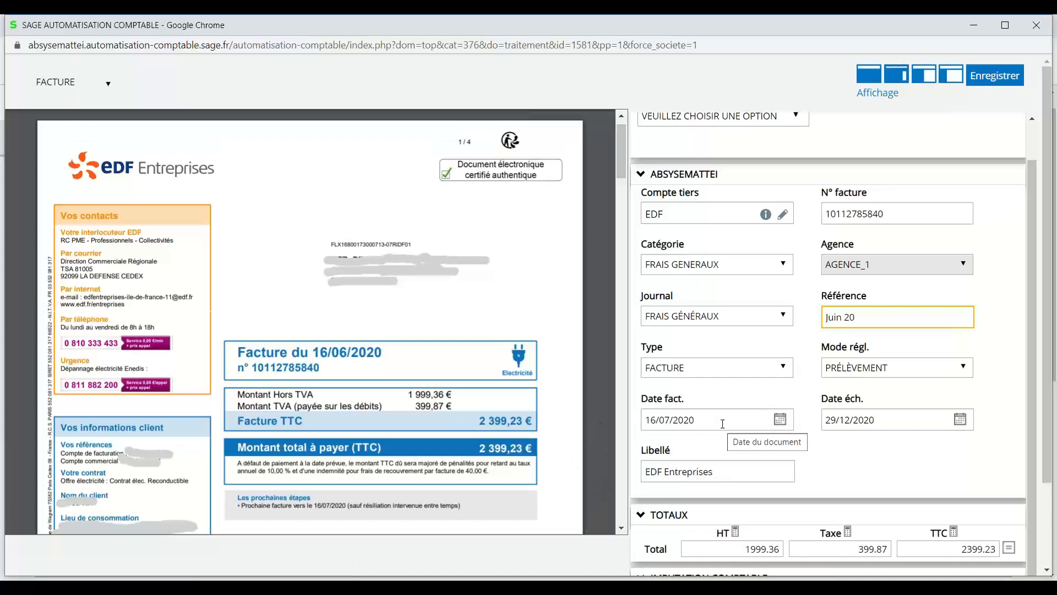
# Enter invoice date 16/06/2020 and due date 01/07/2020, then review the 'EDF Entreprises' label.
pyautogui.click(723, 421)
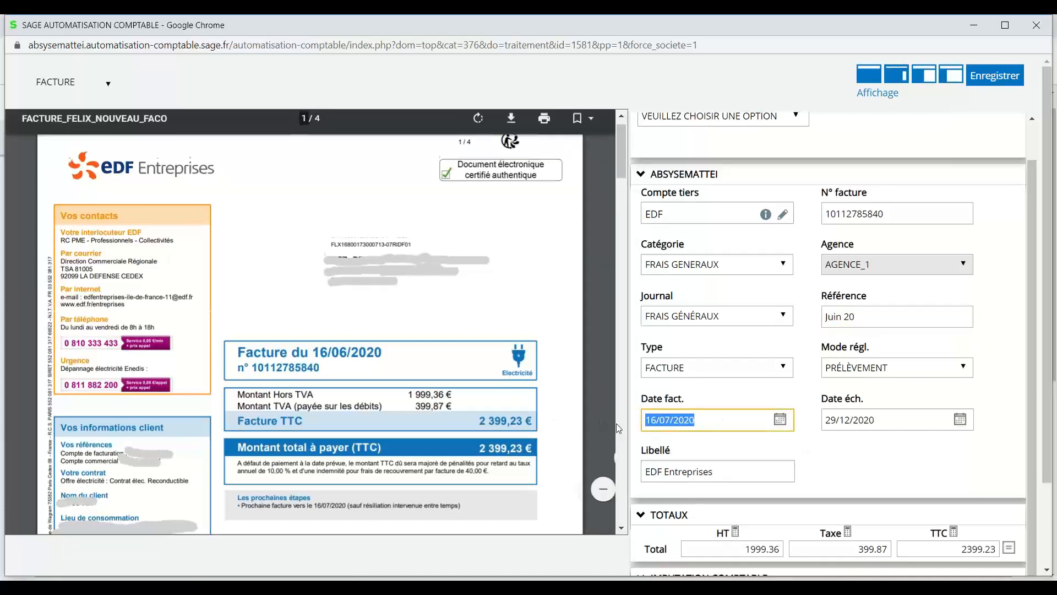
pyautogui.write('16/06')
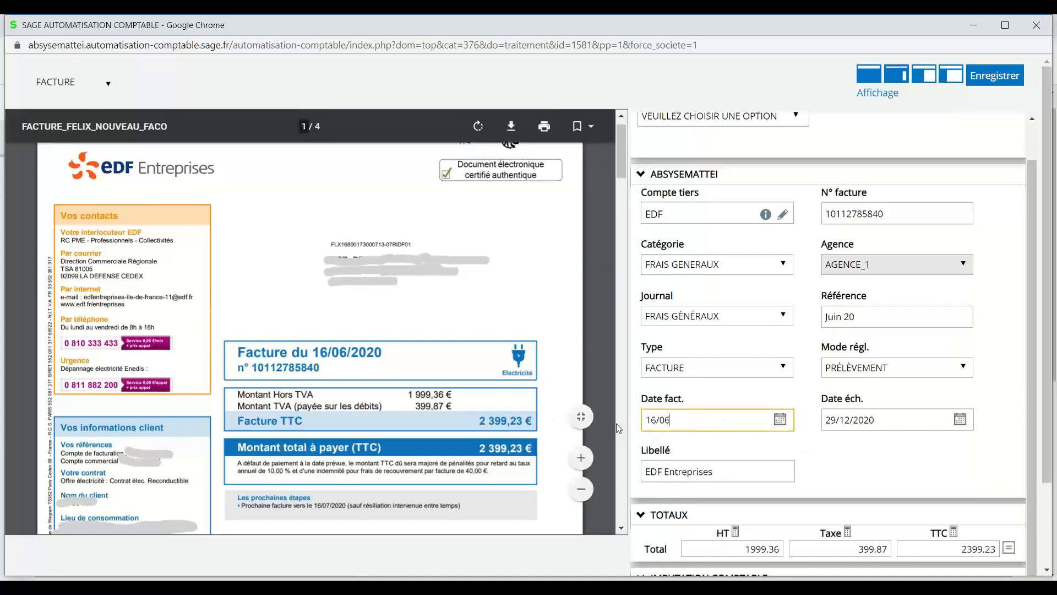
pyautogui.write('/2020')
pyautogui.press('Tab')
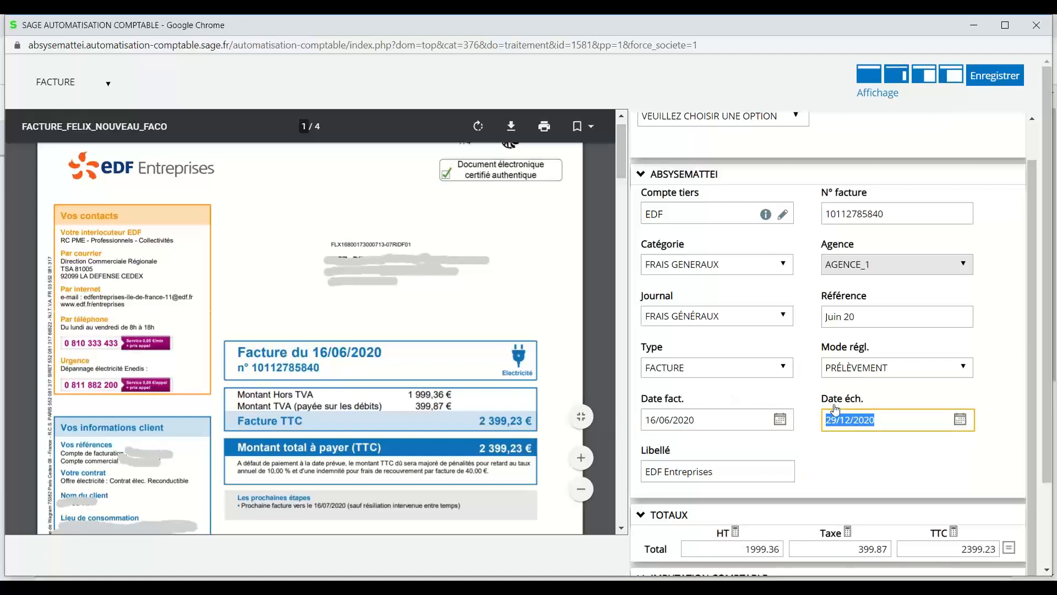
pyautogui.scroll(-7, 498, 375)
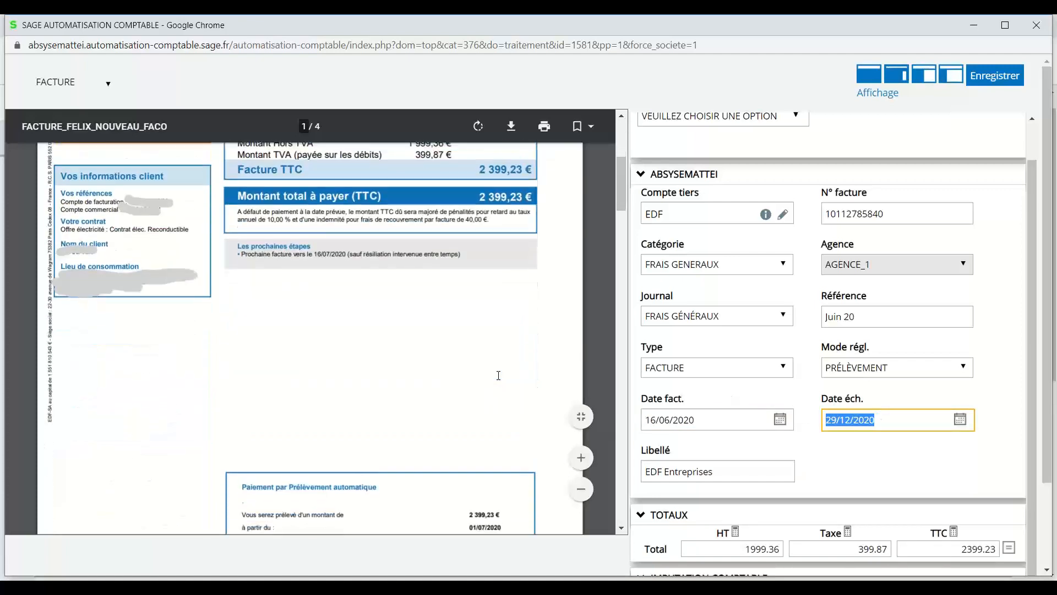
pyautogui.scroll(7, 498, 375)
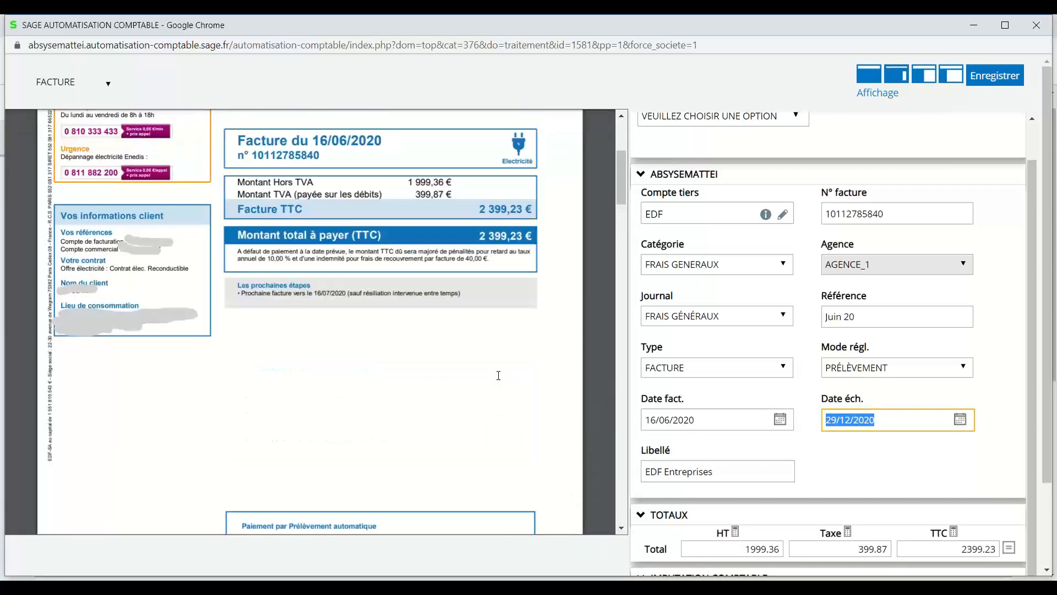
pyautogui.write('01')
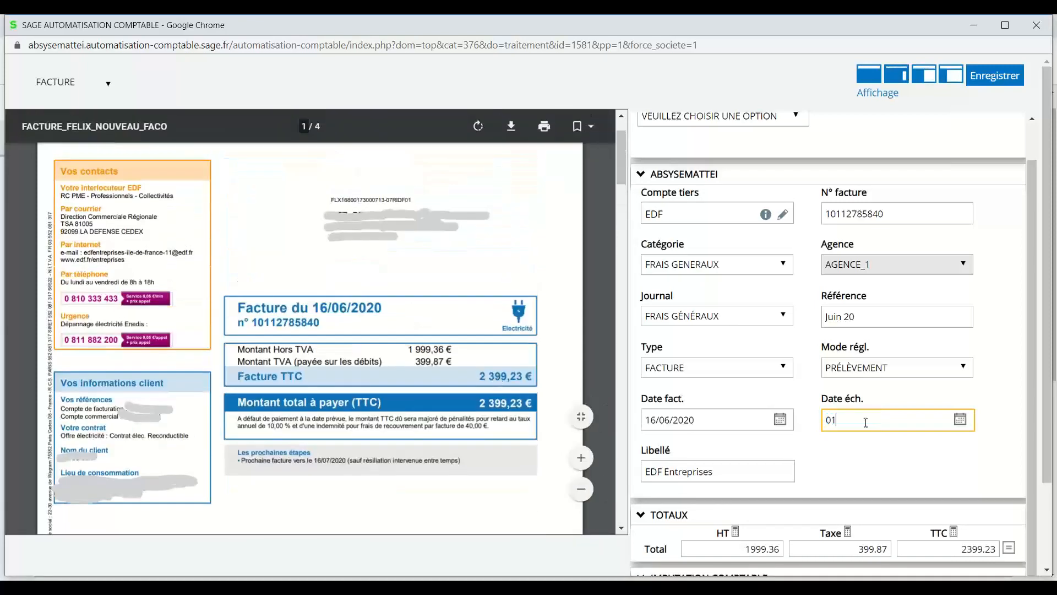
pyautogui.write('/07/2020')
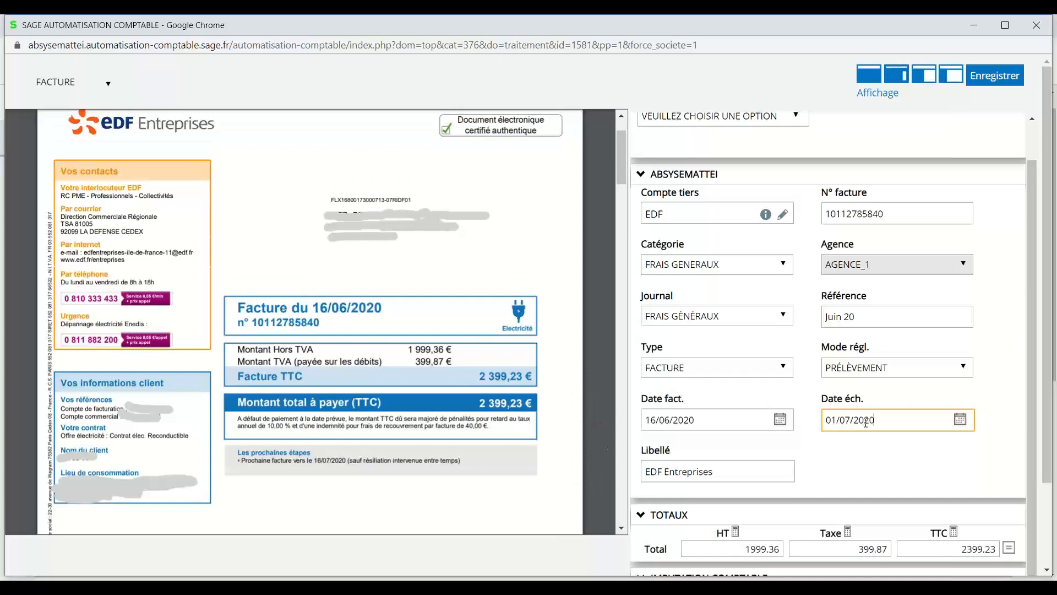
pyautogui.scroll(-1, 710, 413)
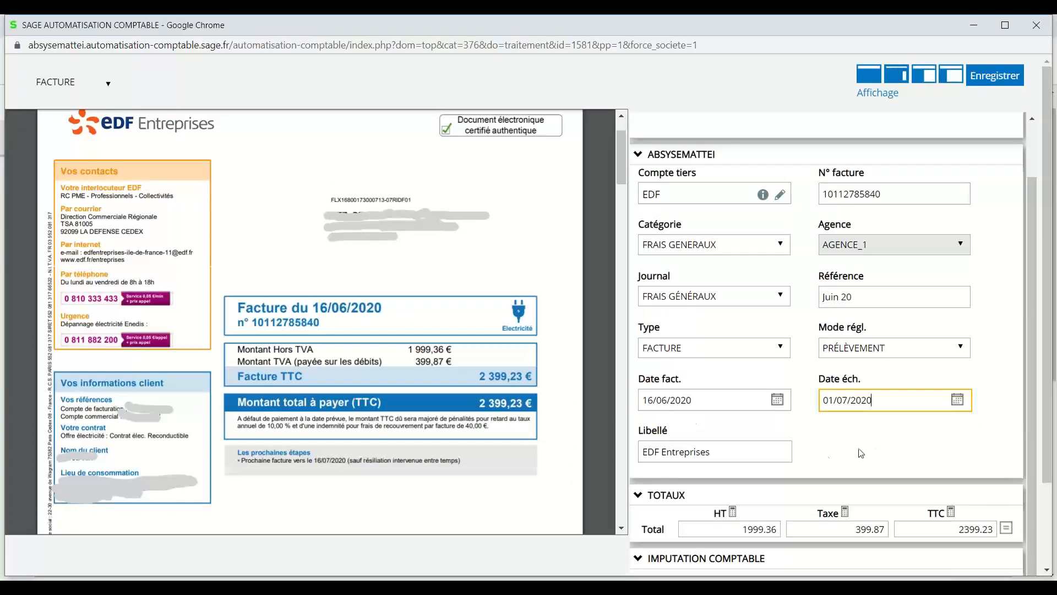
pyautogui.click(754, 457)
pyautogui.click(754, 457)
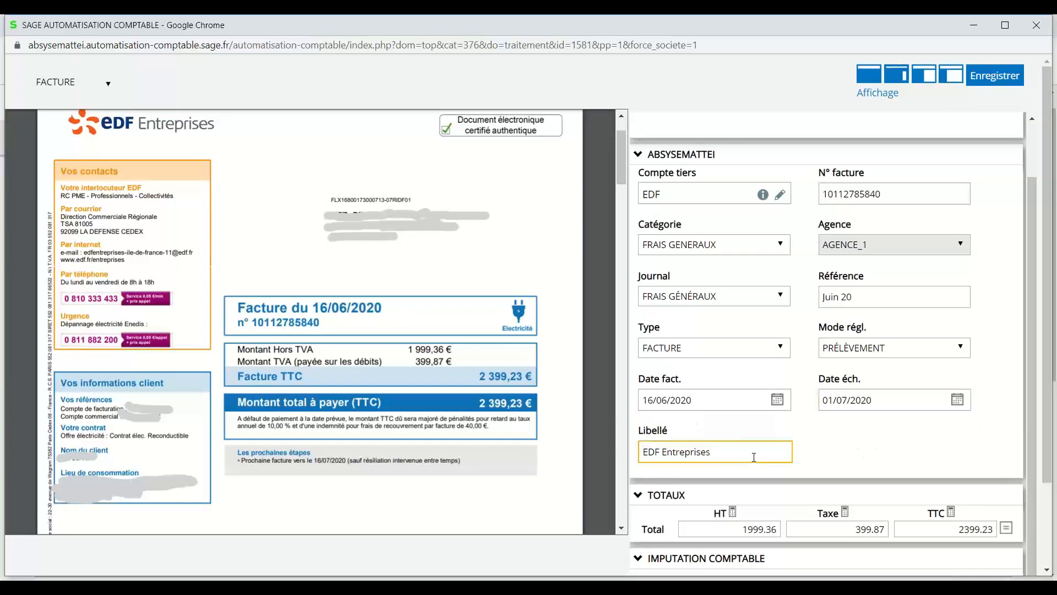
pyautogui.scroll(-1, 909, 443)
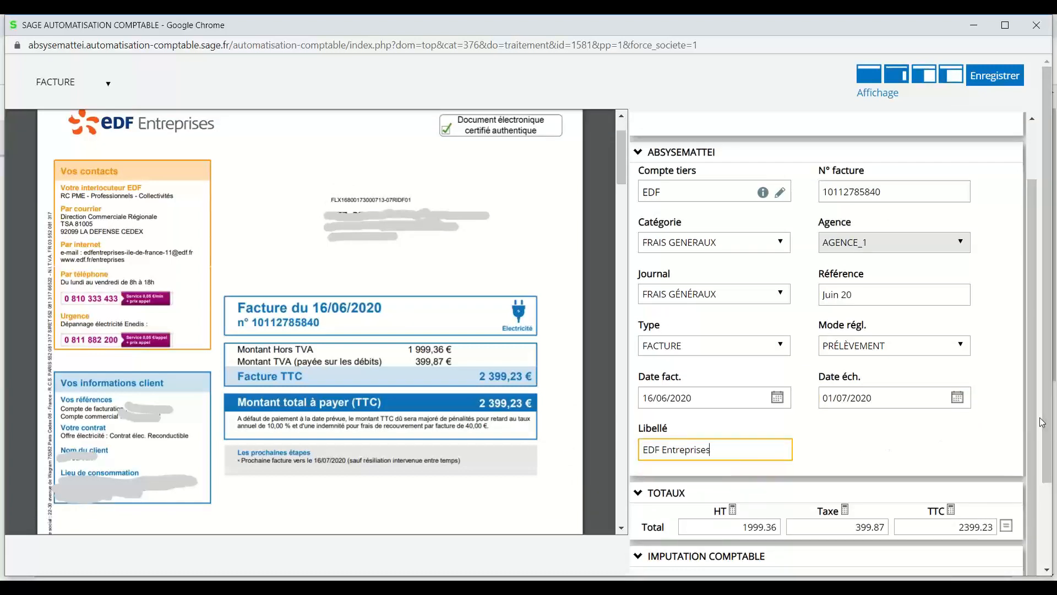
pyautogui.scroll(-1, 1042, 422)
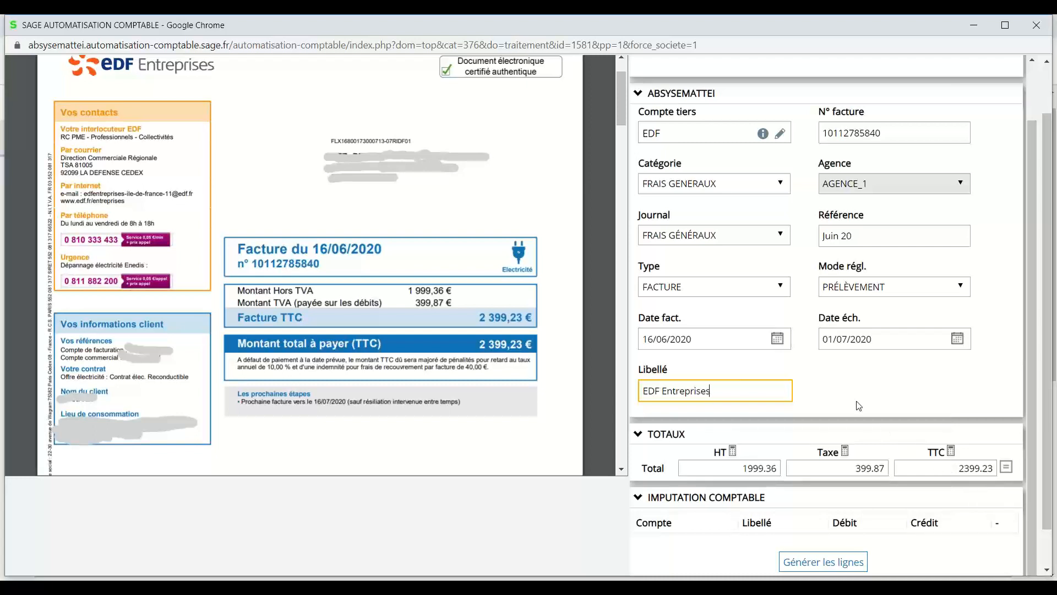
# Generate the 606110 Electricité 1 999,36 debit and 4456620 VAT 399.87 lines.
pyautogui.scroll(-1, 859, 406)
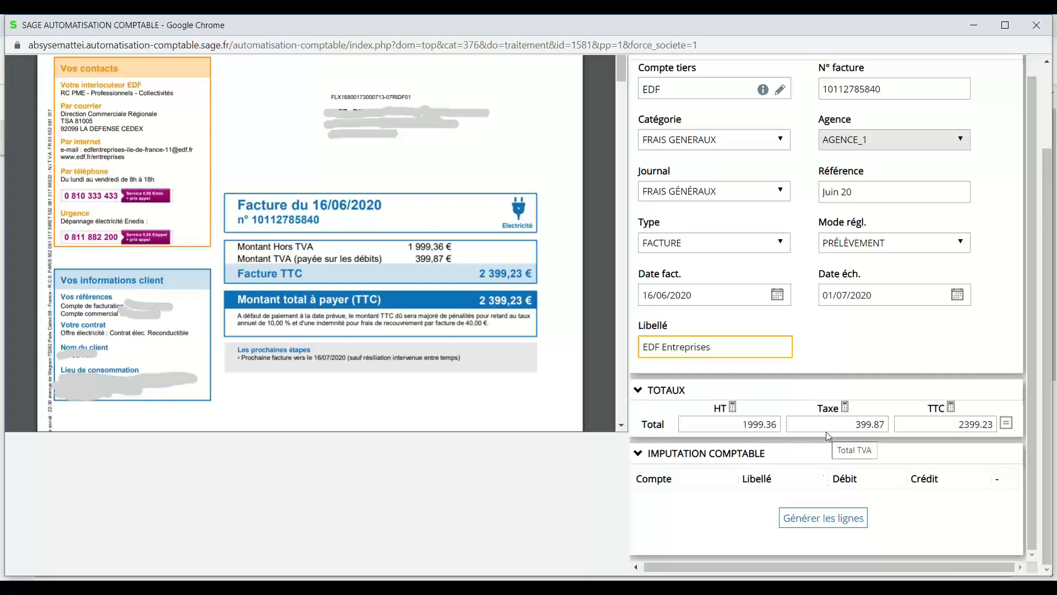
pyautogui.click(824, 518)
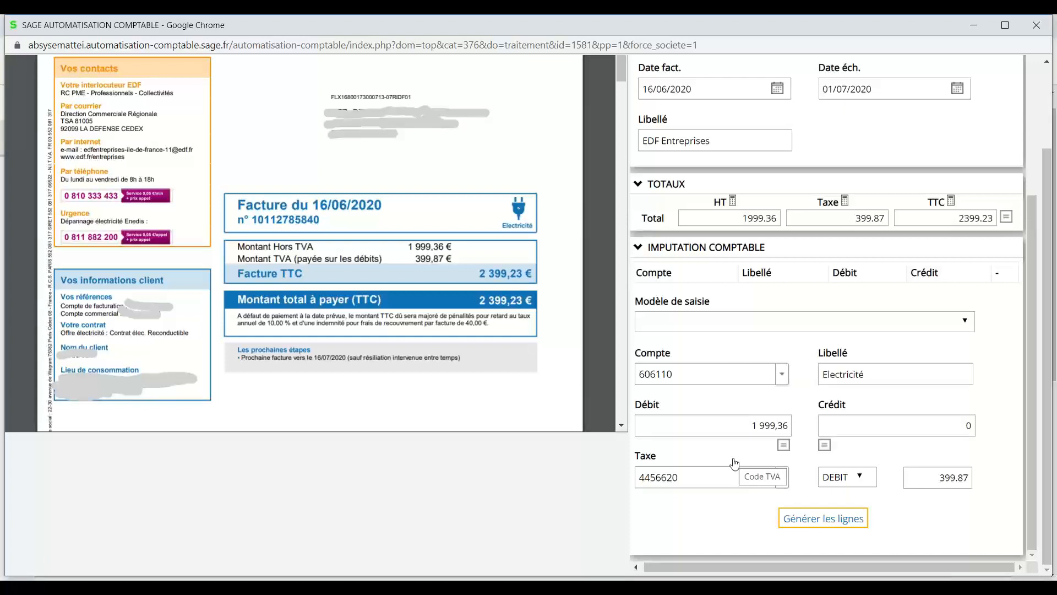
pyautogui.click(810, 523)
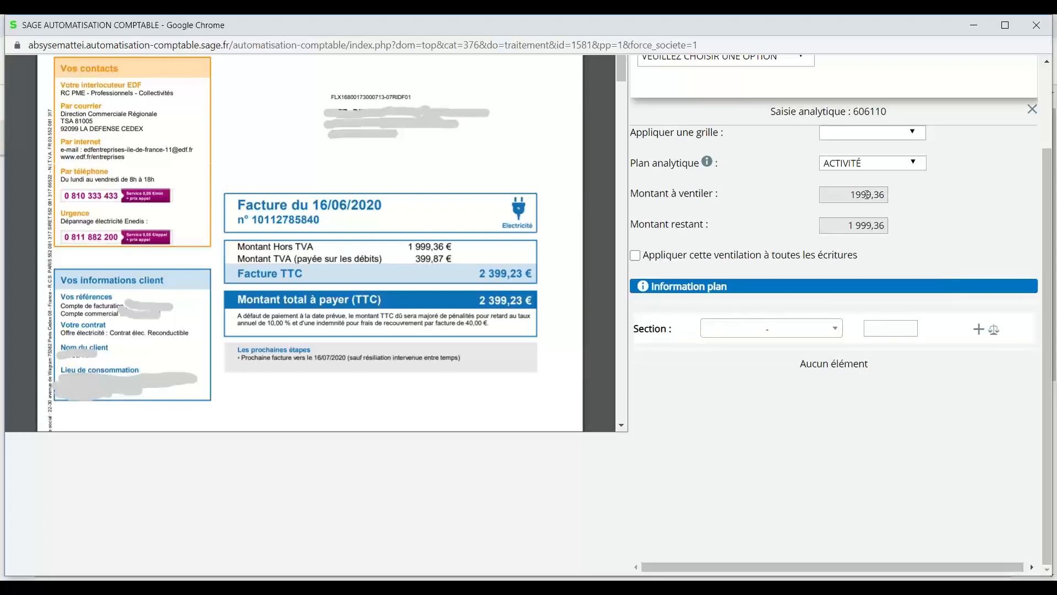
# Allocate 800 to section 921SI1 and the 1 199,36 balance to 922LY1, then save.
pyautogui.click(815, 333)
pyautogui.click(787, 390)
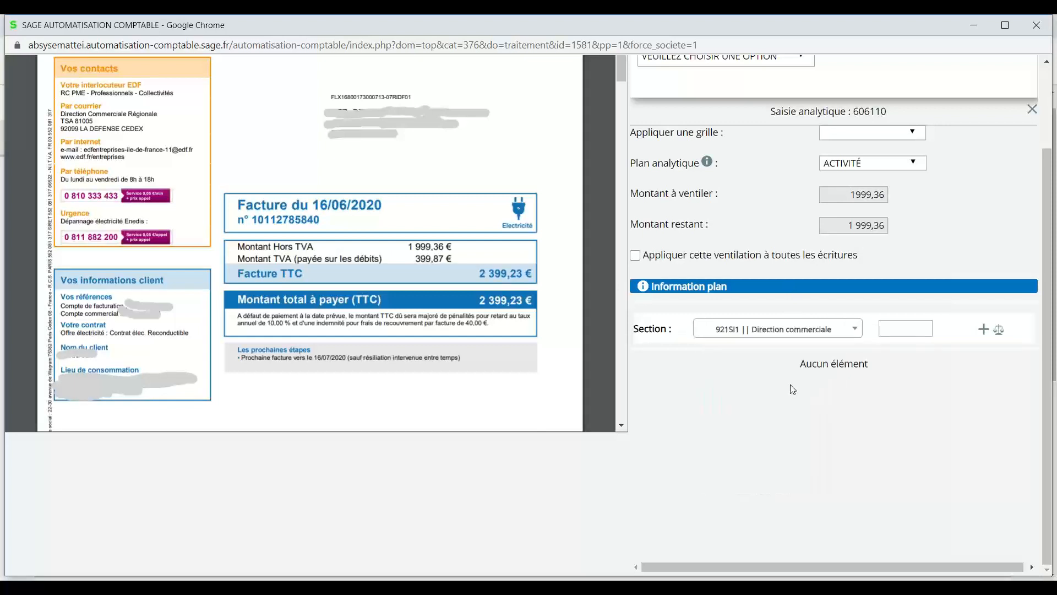
pyautogui.click(905, 331)
pyautogui.write('800')
pyautogui.click(984, 329)
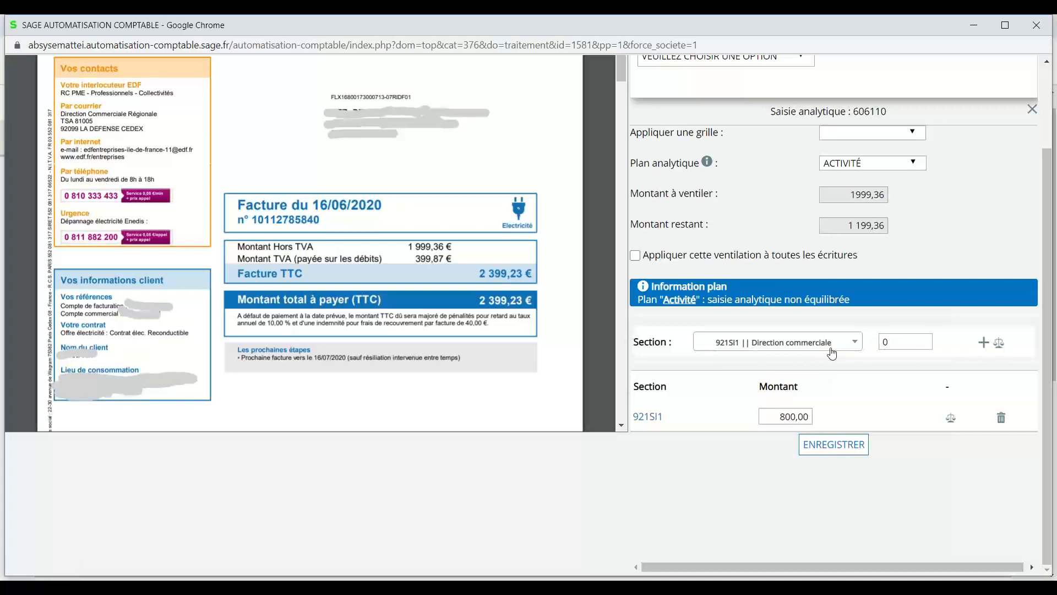
pyautogui.click(808, 346)
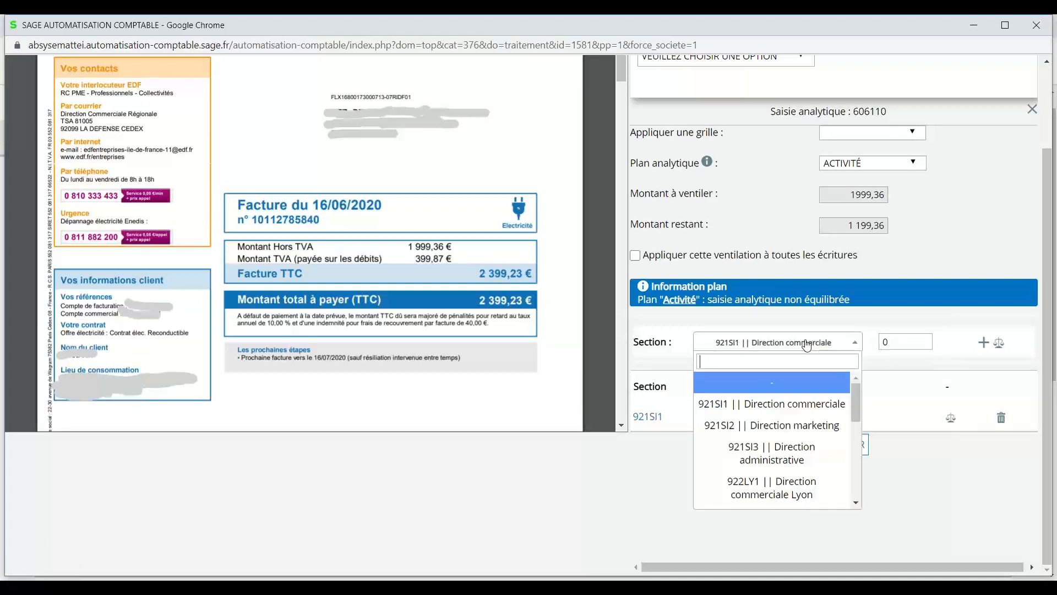
pyautogui.click(794, 482)
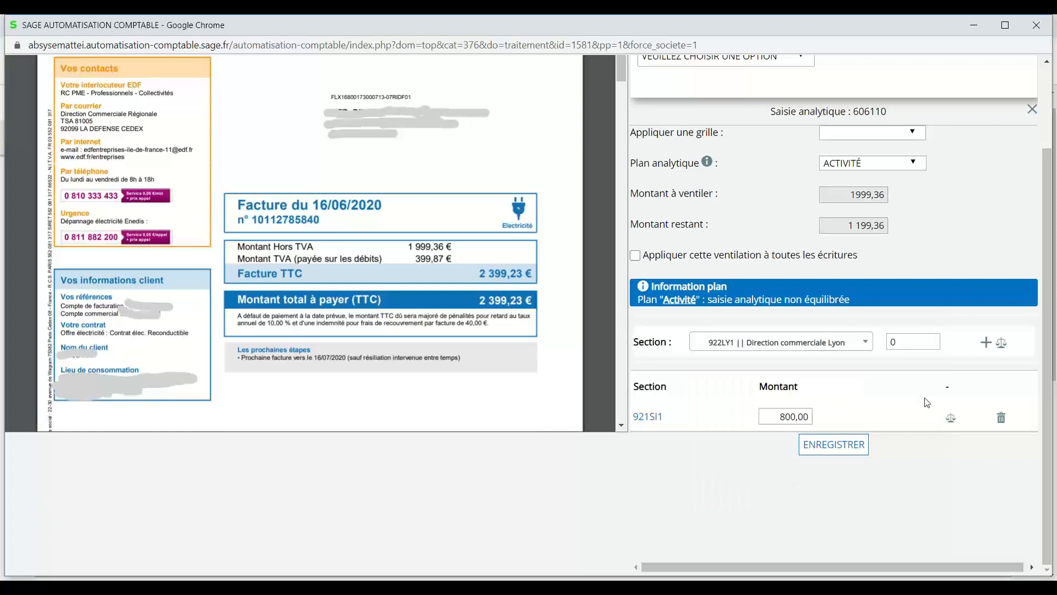
pyautogui.click(1003, 344)
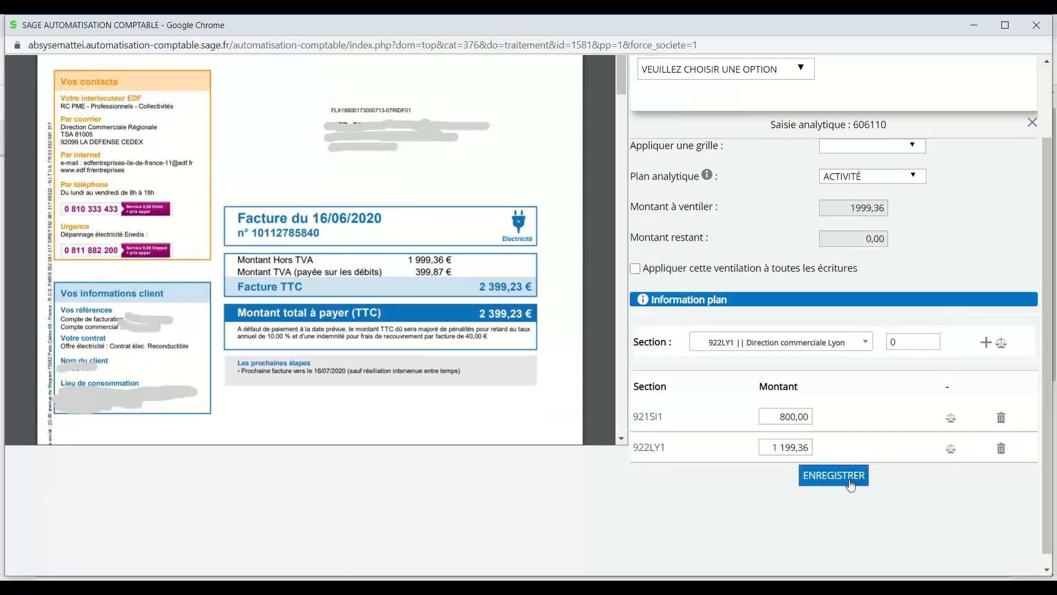
pyautogui.click(834, 475)
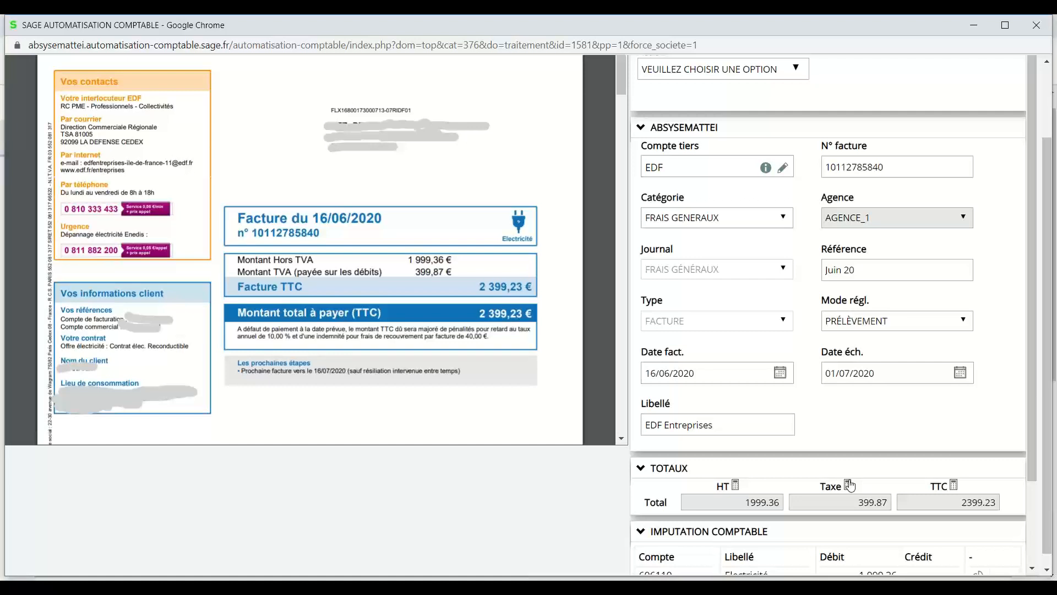
# Scroll the right panel up and open the 'Veuillez choisir une option' action list.
pyautogui.moveTo(1034, 377); pyautogui.dragTo(1033, 293)
pyautogui.click(797, 70)
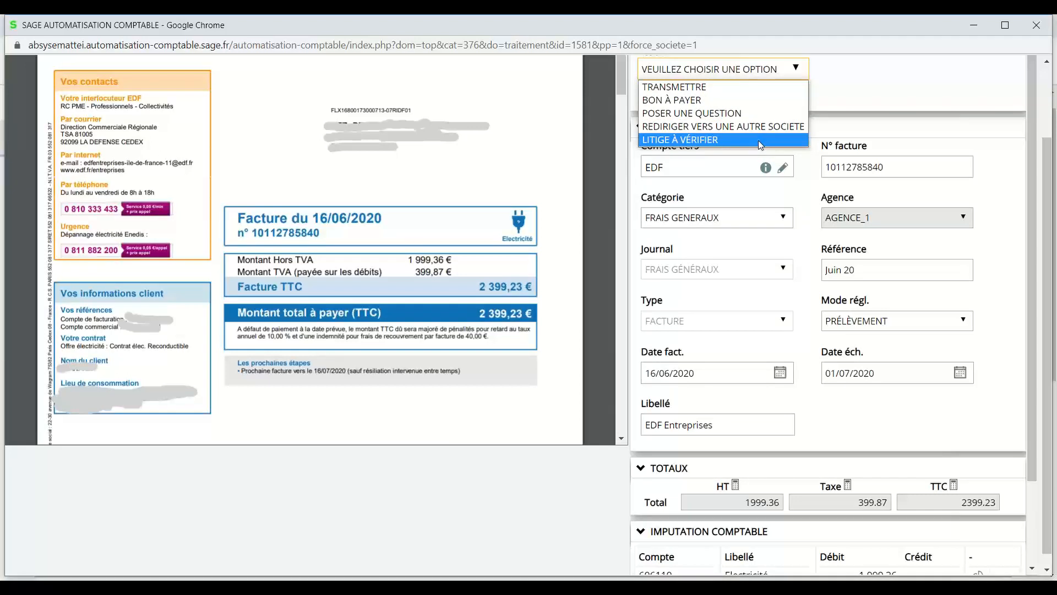
# Choose TRANSMETTRE to DR-IDF DR-IDF with comment 'pour avis' and send it.
pyautogui.click(730, 90)
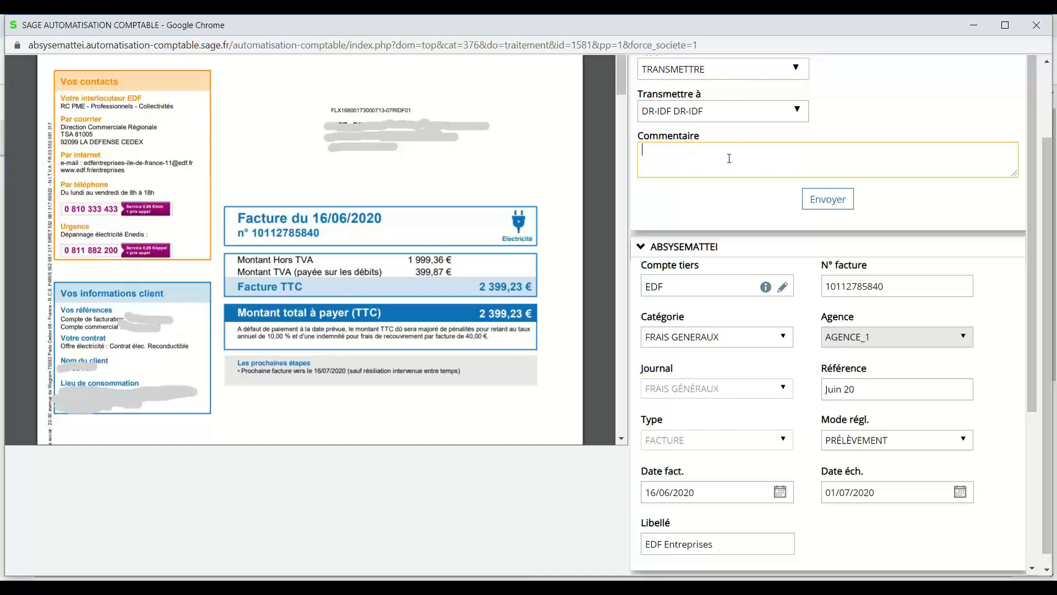
pyautogui.write('pour avis')
pyautogui.click(826, 204)
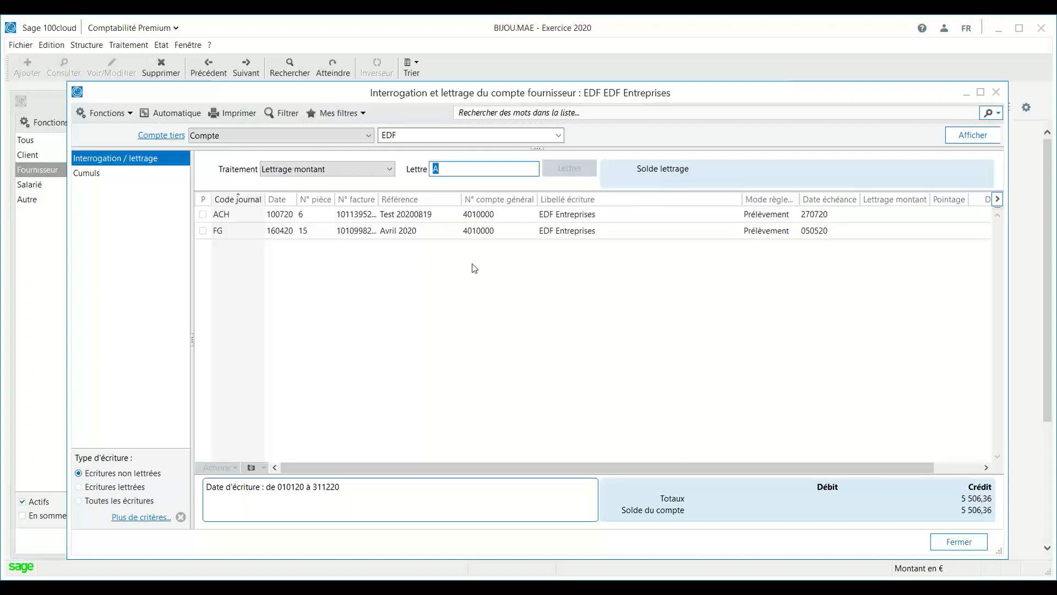
# Synchronise the ABSYSEMATTEI company from the Console Sage Automatisation Comptable.
pyautogui.moveTo(595, 588)
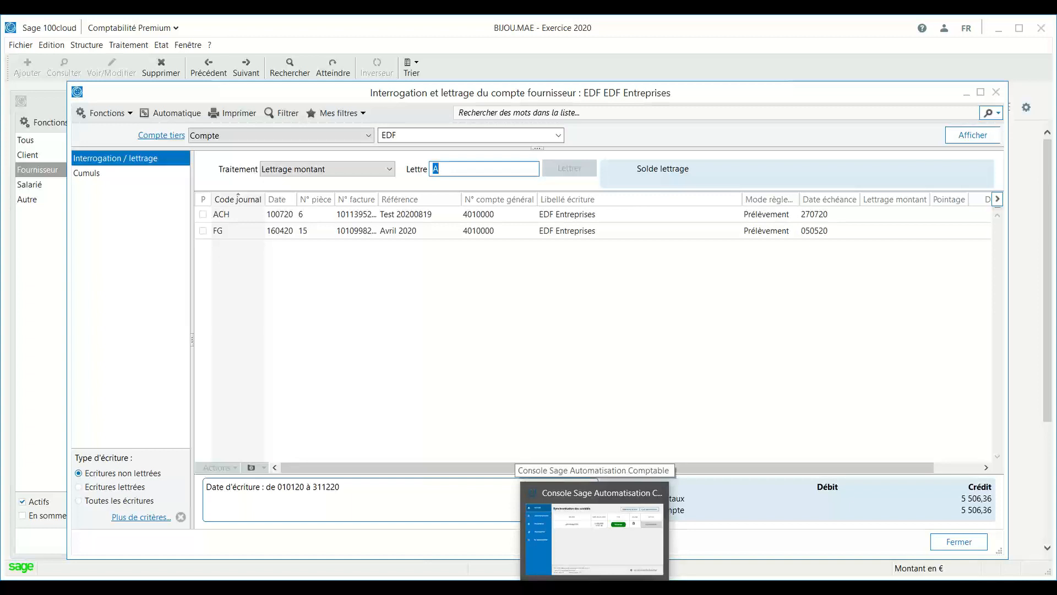
pyautogui.click(594, 529)
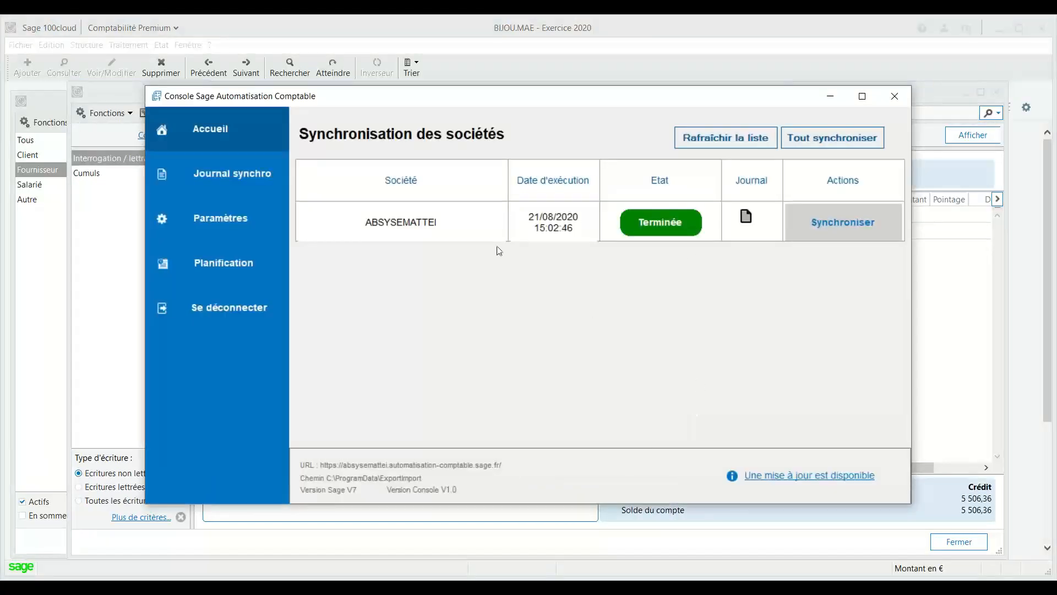
pyautogui.click(832, 224)
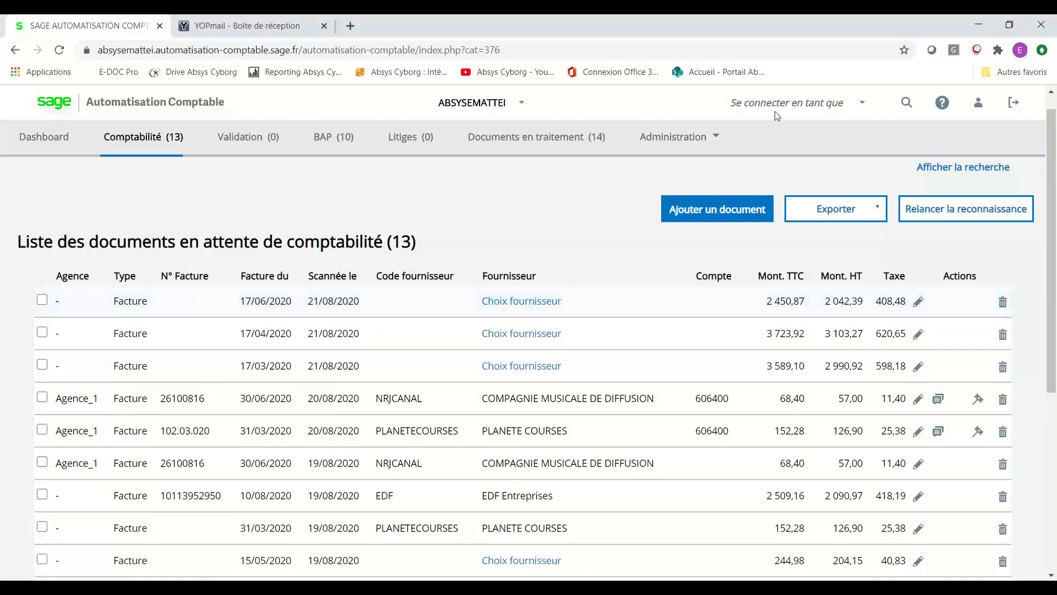
pyautogui.click(861, 103)
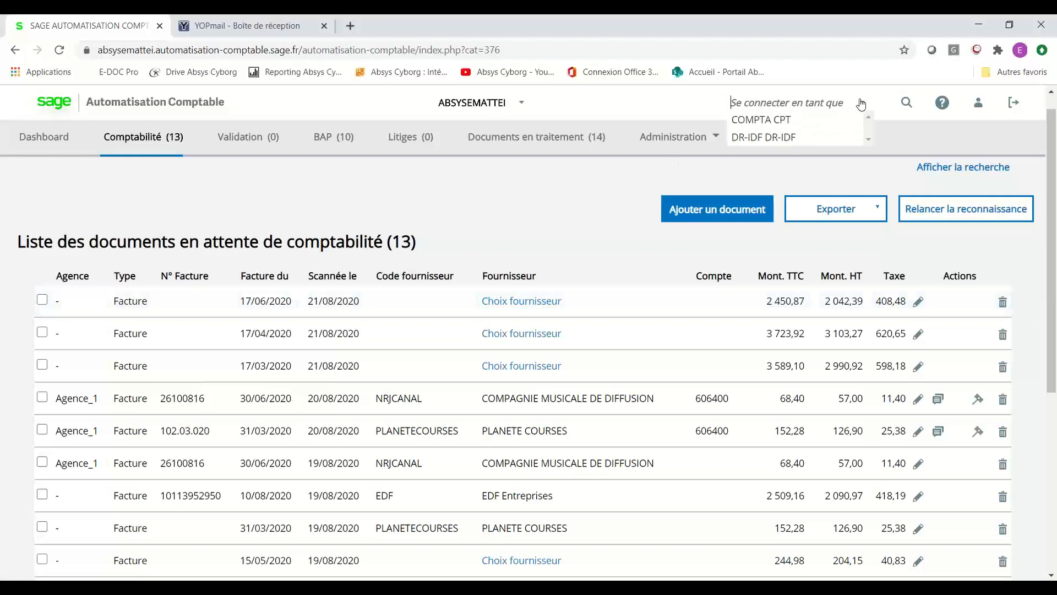
pyautogui.click(777, 136)
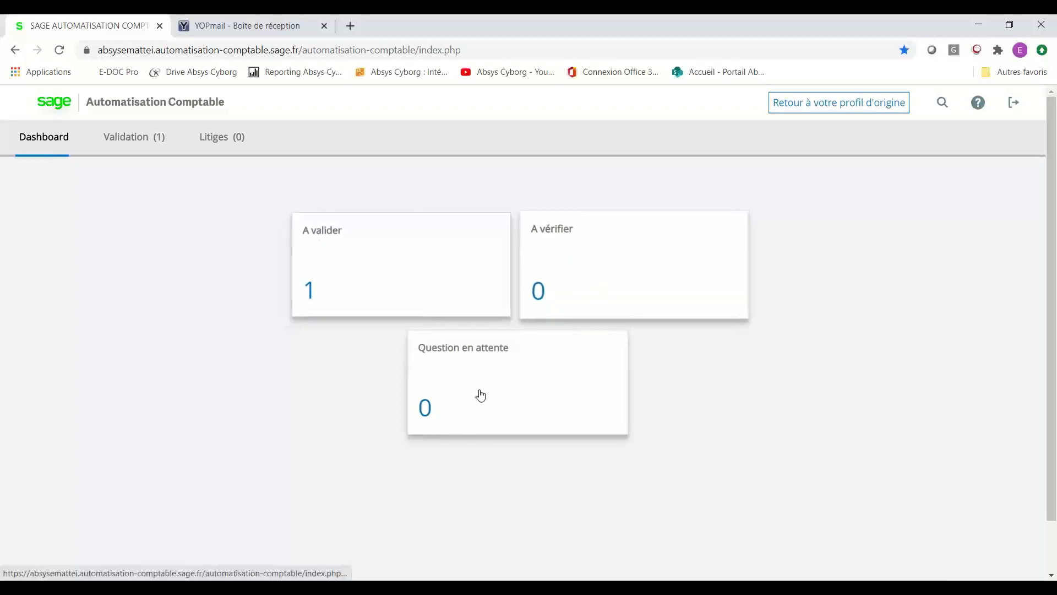
pyautogui.click(134, 138)
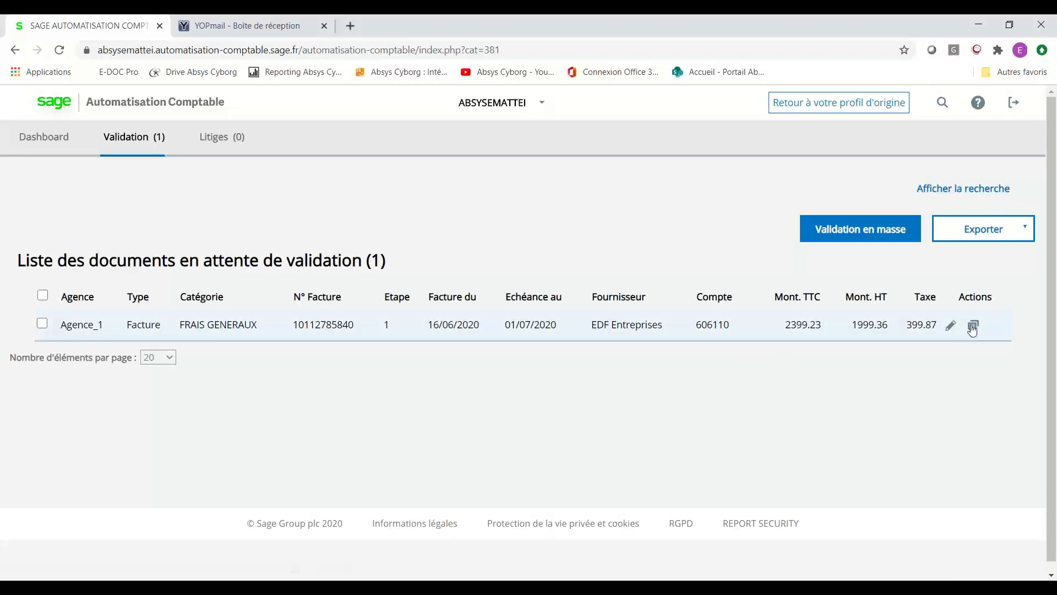
pyautogui.moveTo(973, 329)
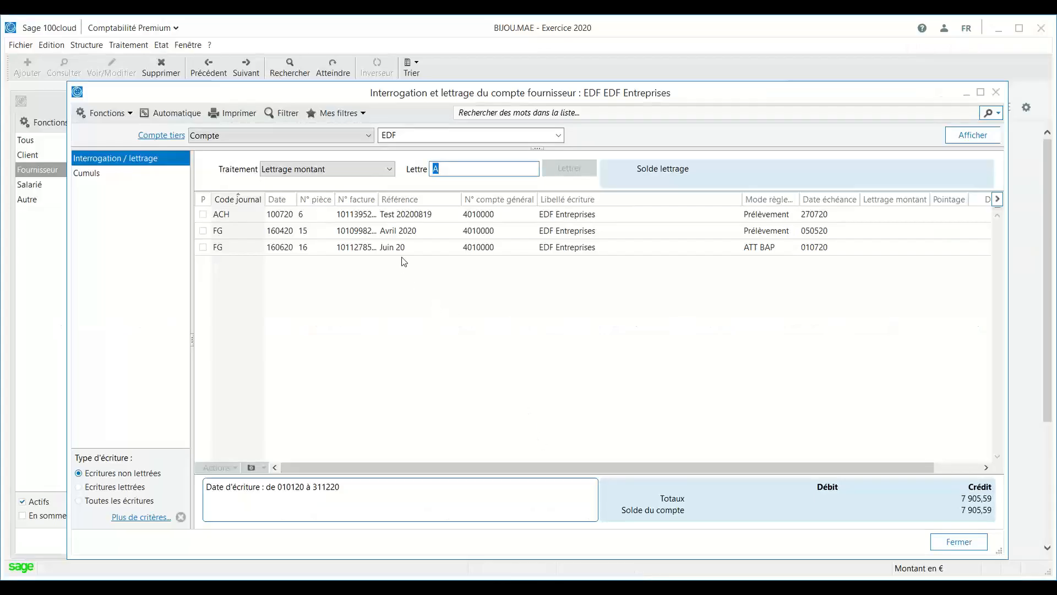
pyautogui.click(401, 247)
pyautogui.click(449, 330)
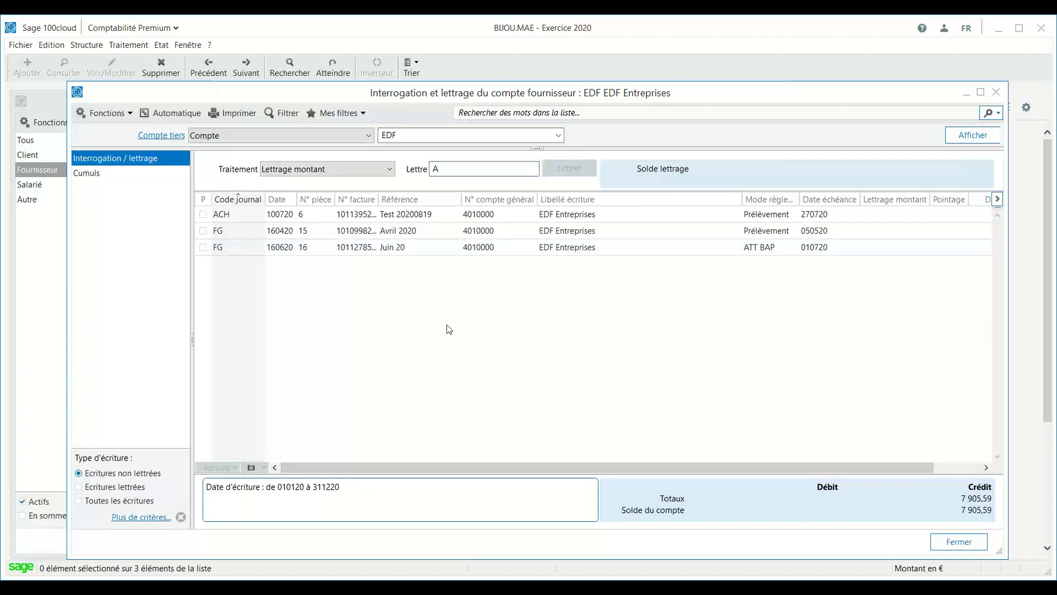
pyautogui.click(404, 248)
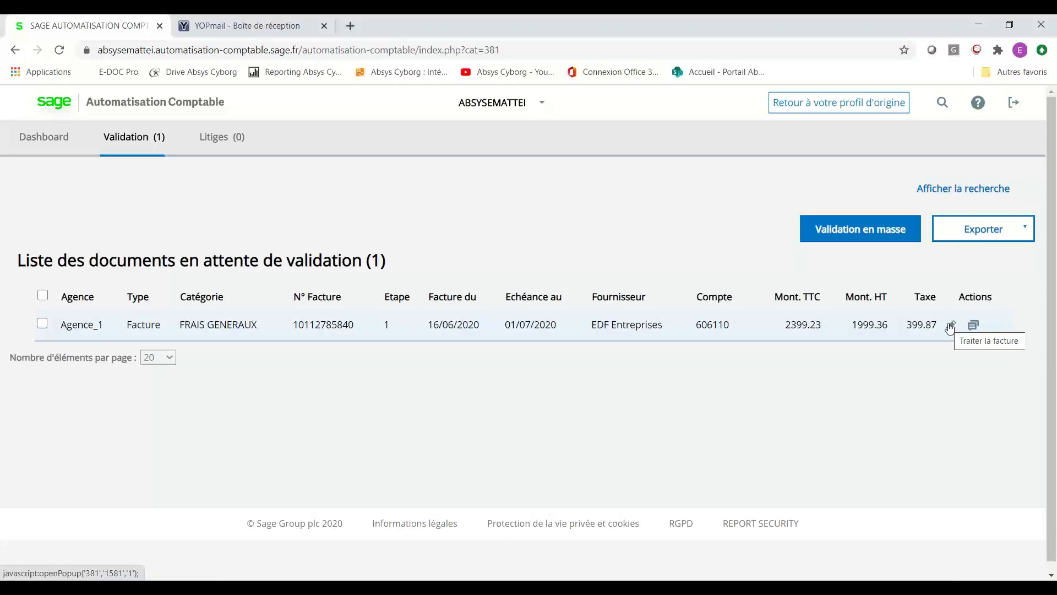
pyautogui.click(950, 327)
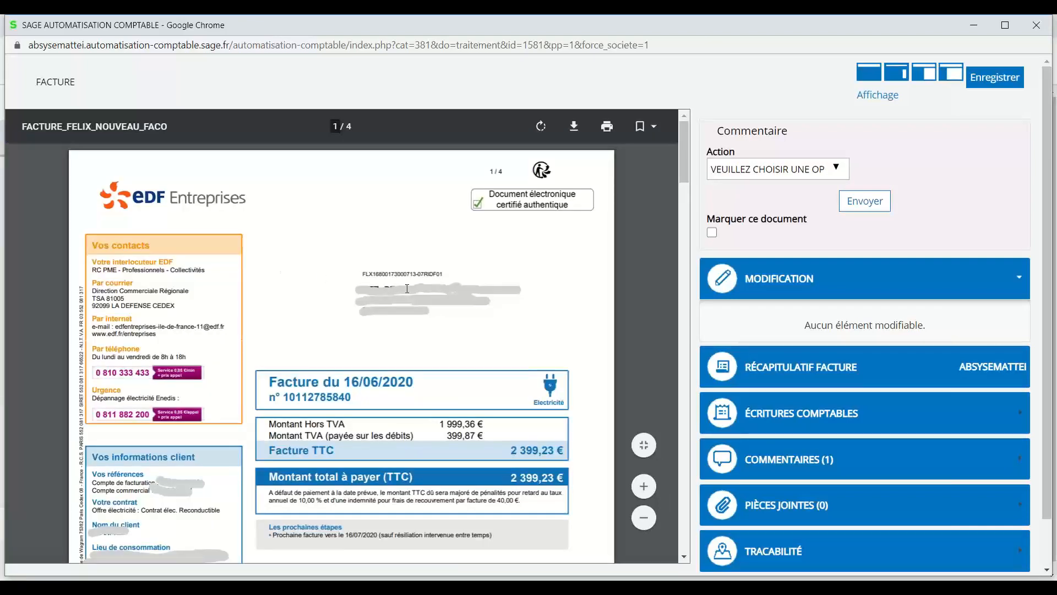
pyautogui.scroll(-2, 407, 289)
pyautogui.scroll(2, 407, 288)
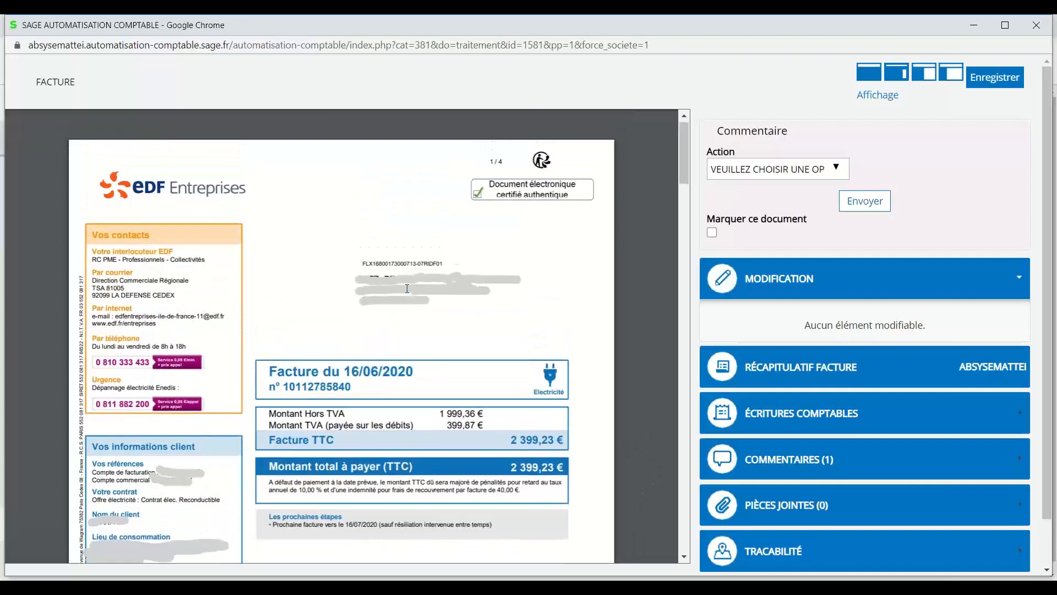
pyautogui.scroll(-9, 407, 288)
pyautogui.scroll(8, 407, 288)
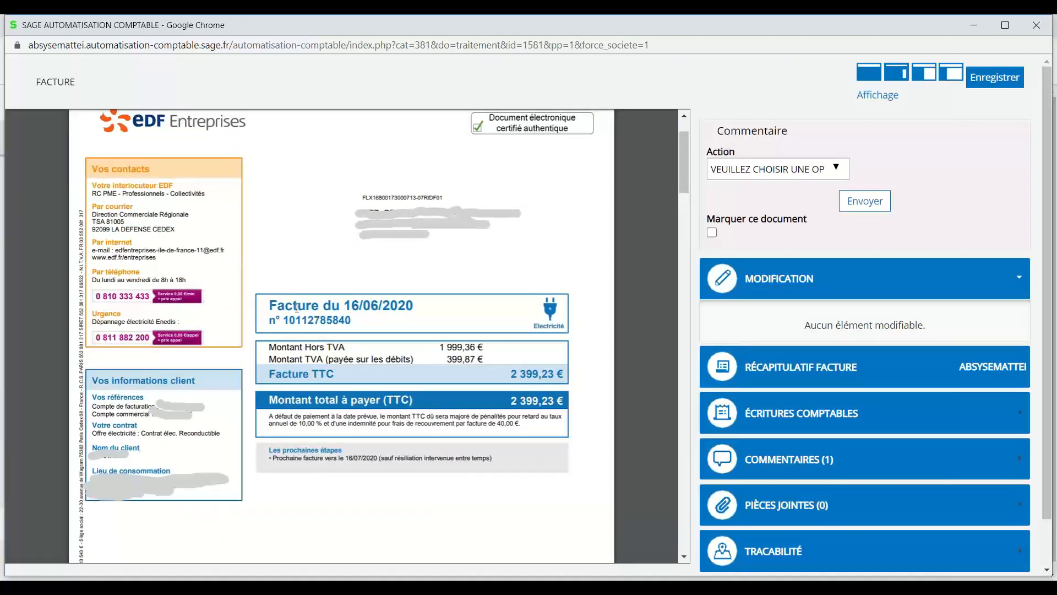
pyautogui.scroll(2, 296, 307)
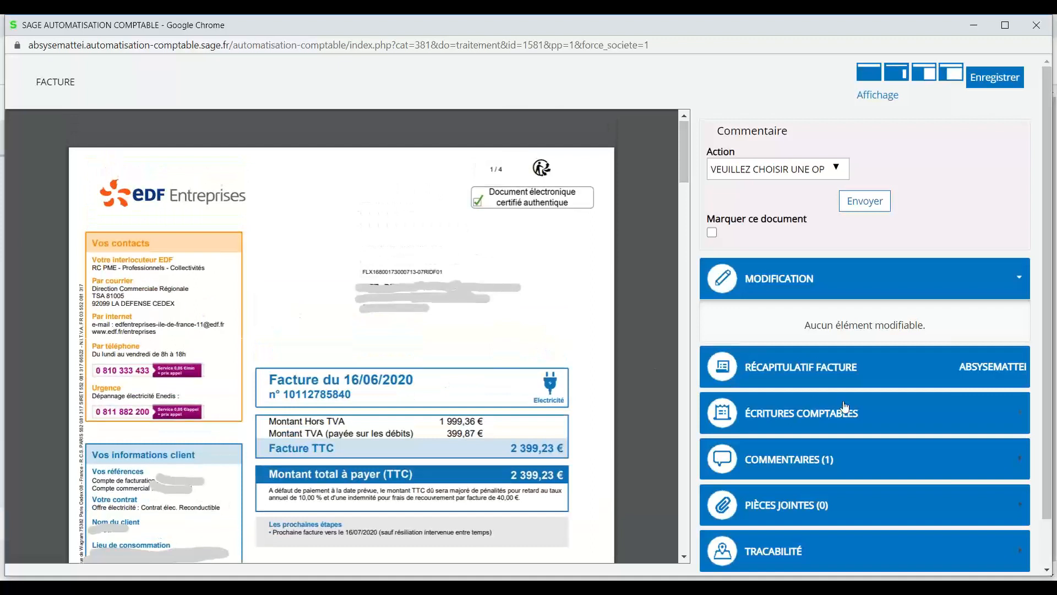
pyautogui.scroll(-1, 844, 408)
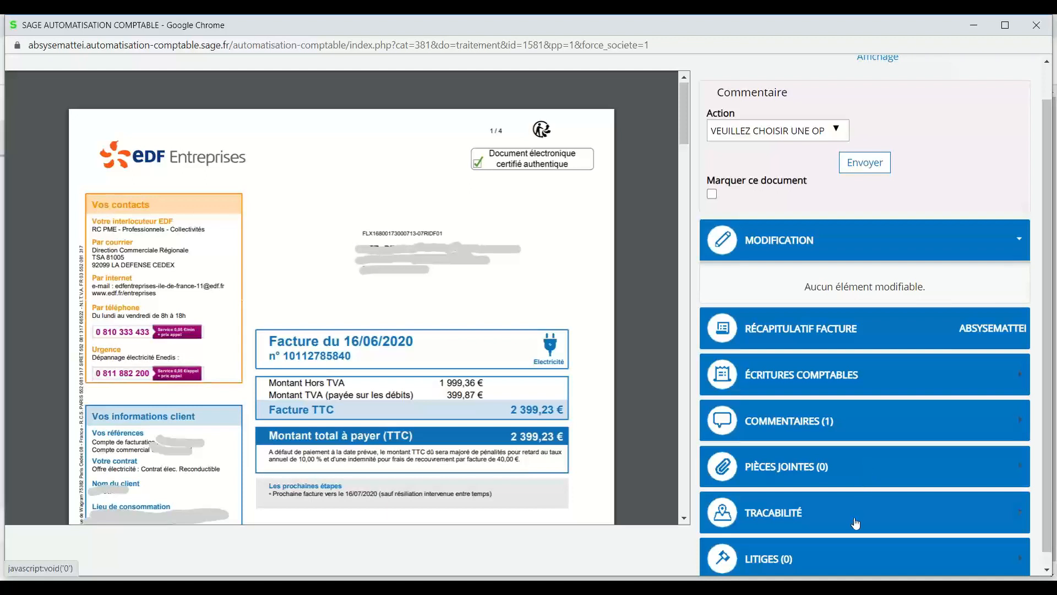
# Check the EDF invoice's comment and accounting entry lines, then bring up its Action list.
pyautogui.click(850, 420)
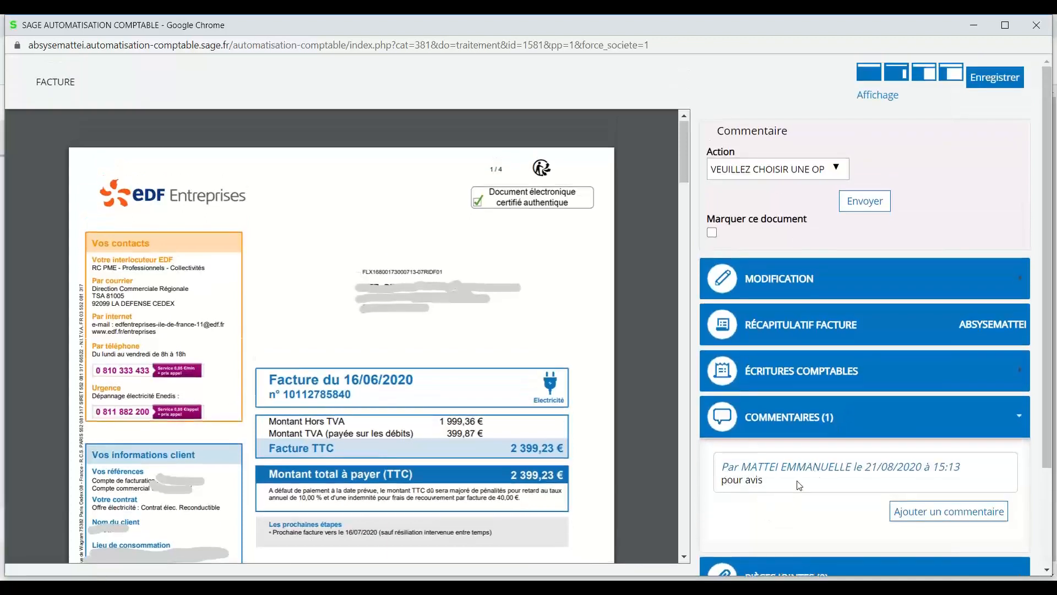
pyautogui.click(817, 425)
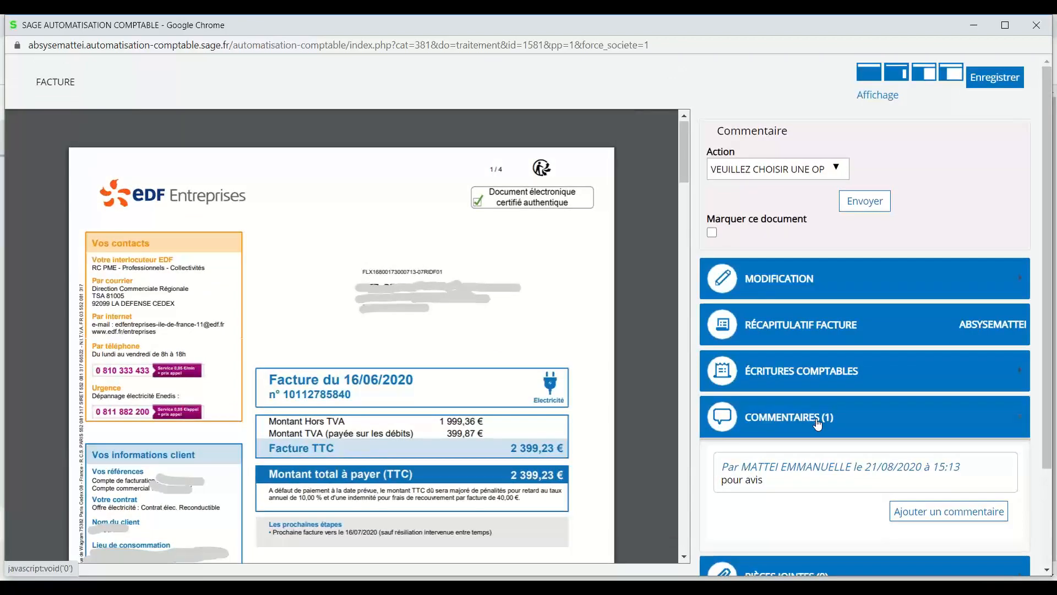
pyautogui.click(818, 372)
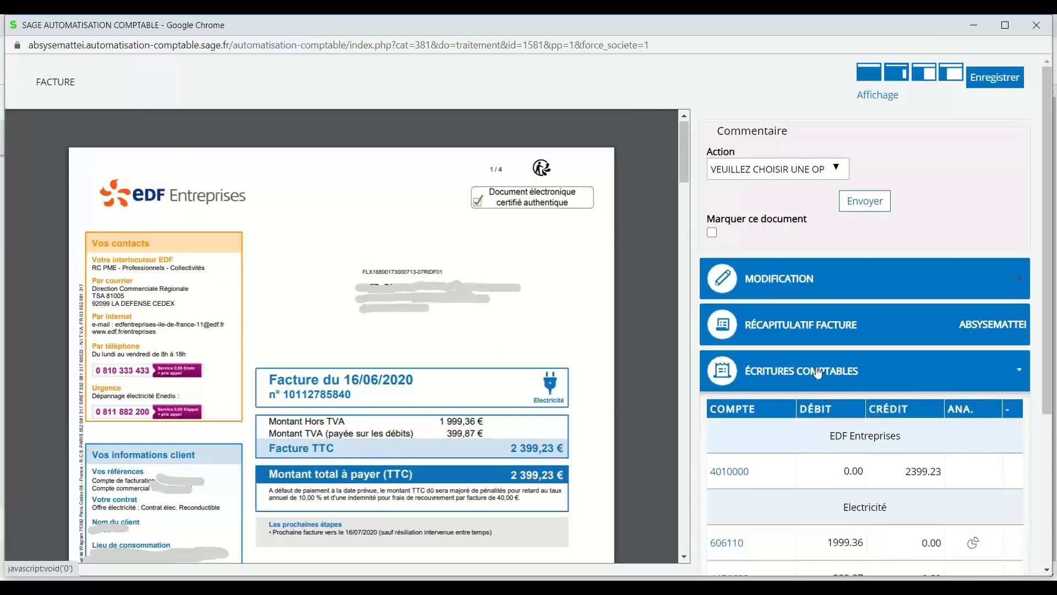
pyautogui.scroll(-2, 818, 373)
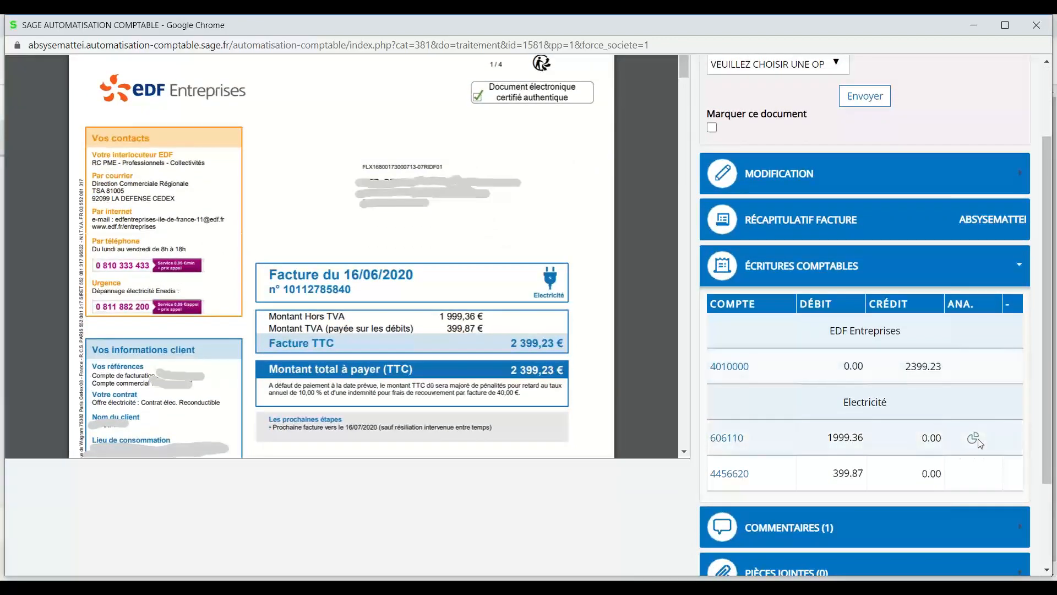
pyautogui.click(853, 267)
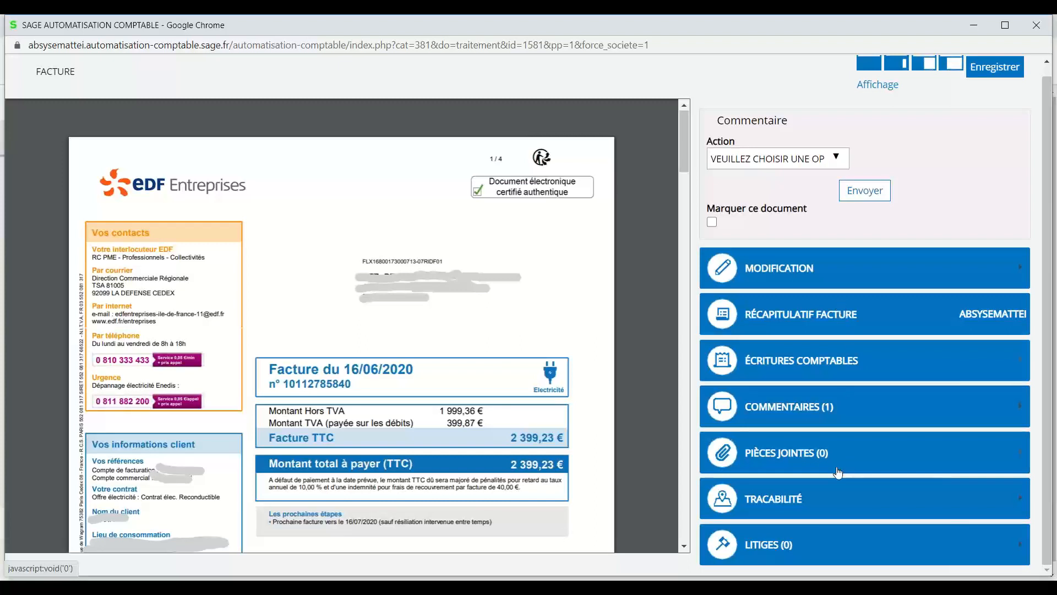
pyautogui.scroll(1, 837, 472)
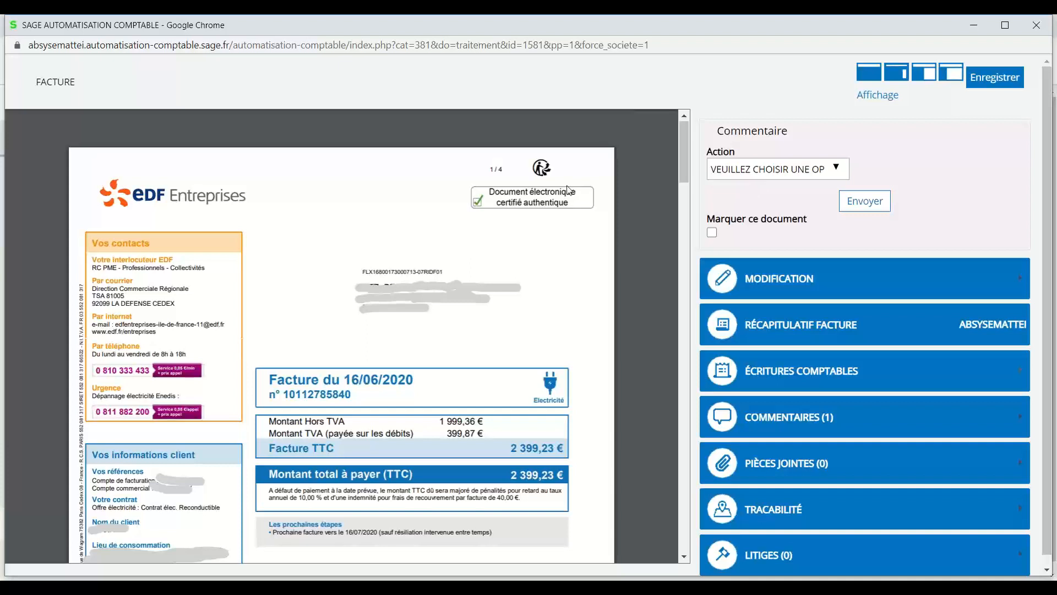
pyautogui.click(752, 174)
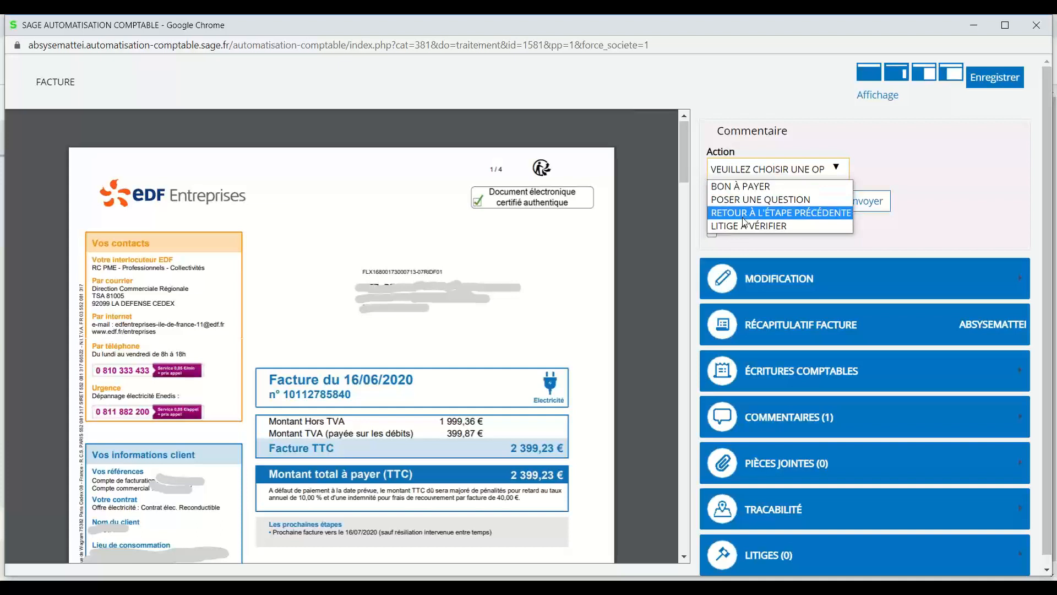
# Send the EDF invoice as BON À PAYER with the comment 'RAS - c'est ok'.
pyautogui.click(741, 186)
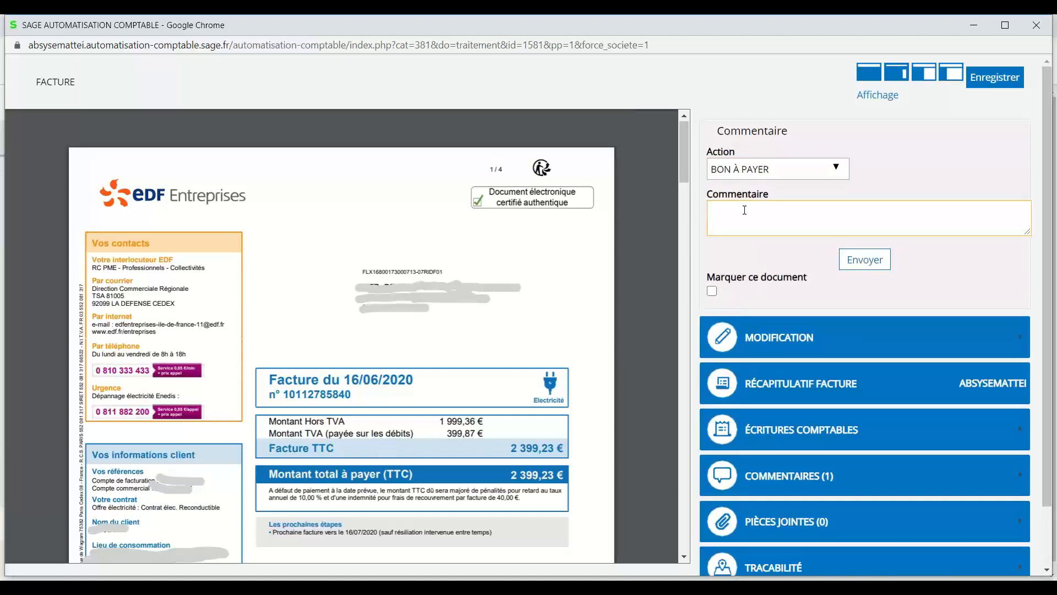
pyautogui.write("RAS - c'est ok")
pyautogui.click(866, 266)
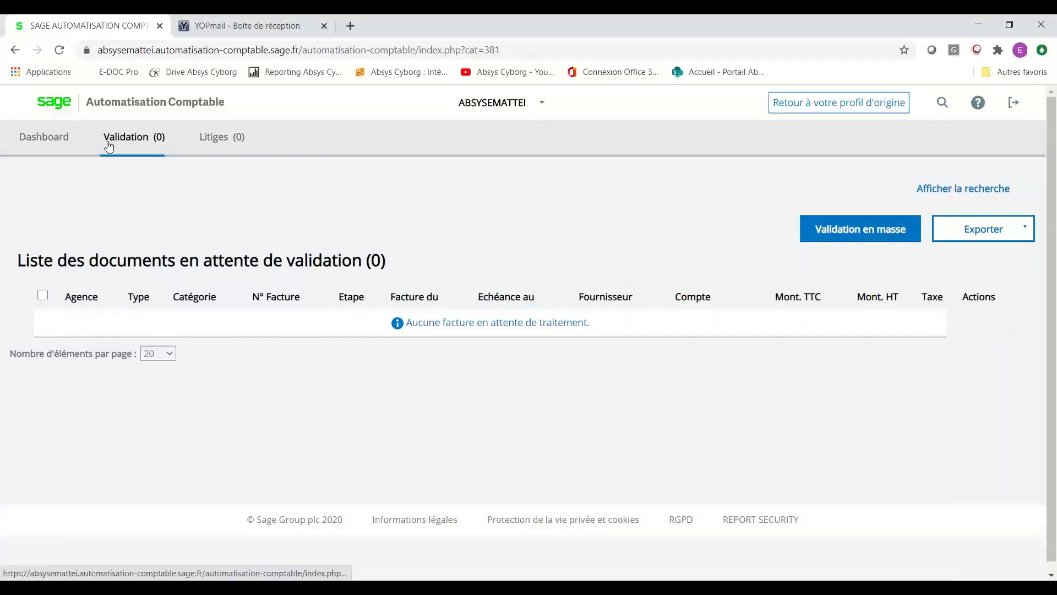
# Return to the original profile and show the BAP (11) list containing the EDF invoice.
pyautogui.click(817, 106)
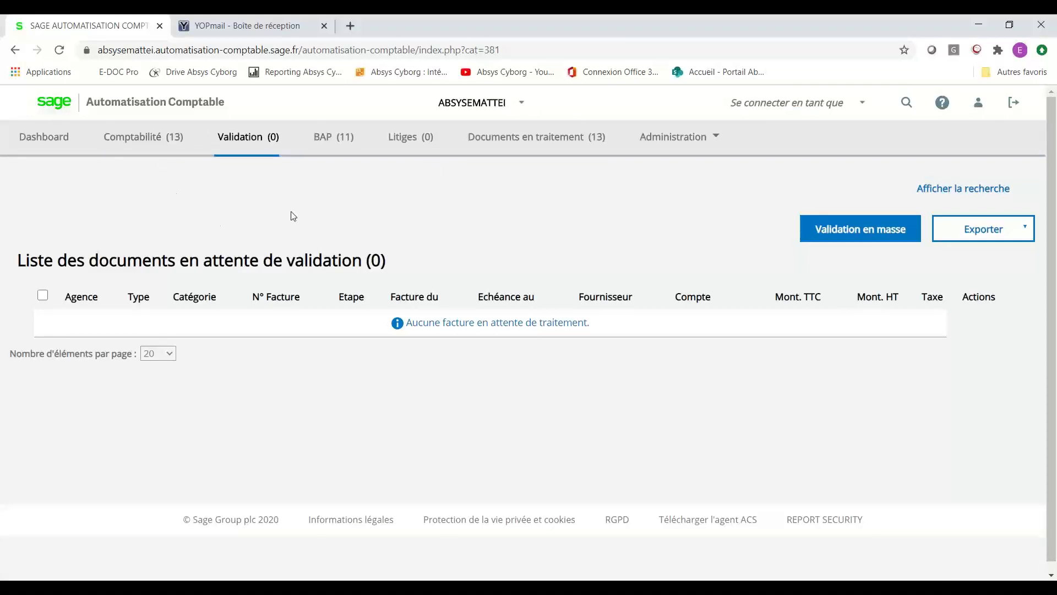
pyautogui.click(333, 143)
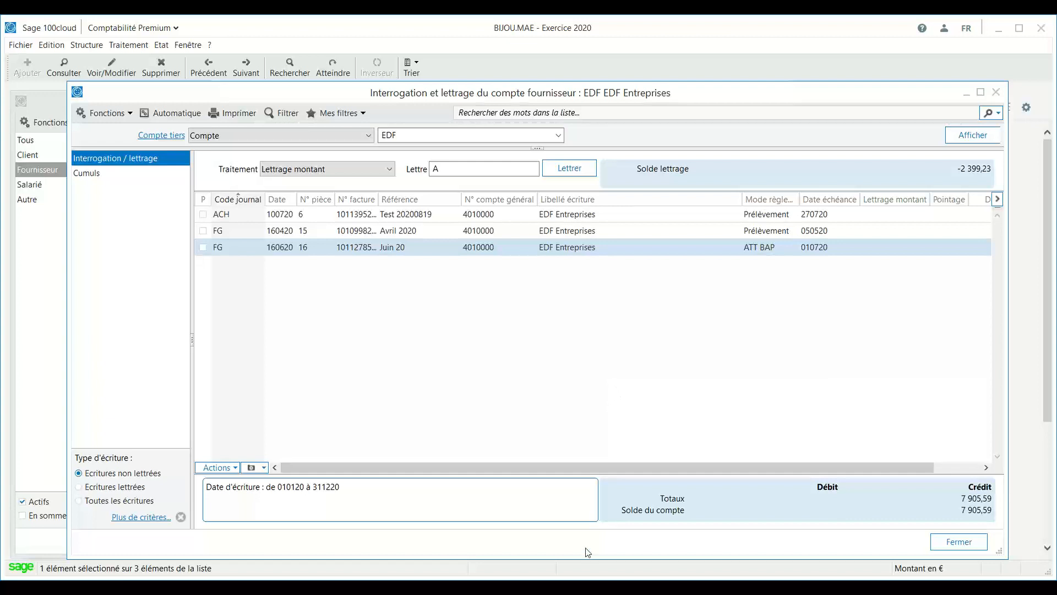
# Request a synchronisation of ABSYSEMATTEI in the Console, then go back to Chrome.
pyautogui.click(594, 587)
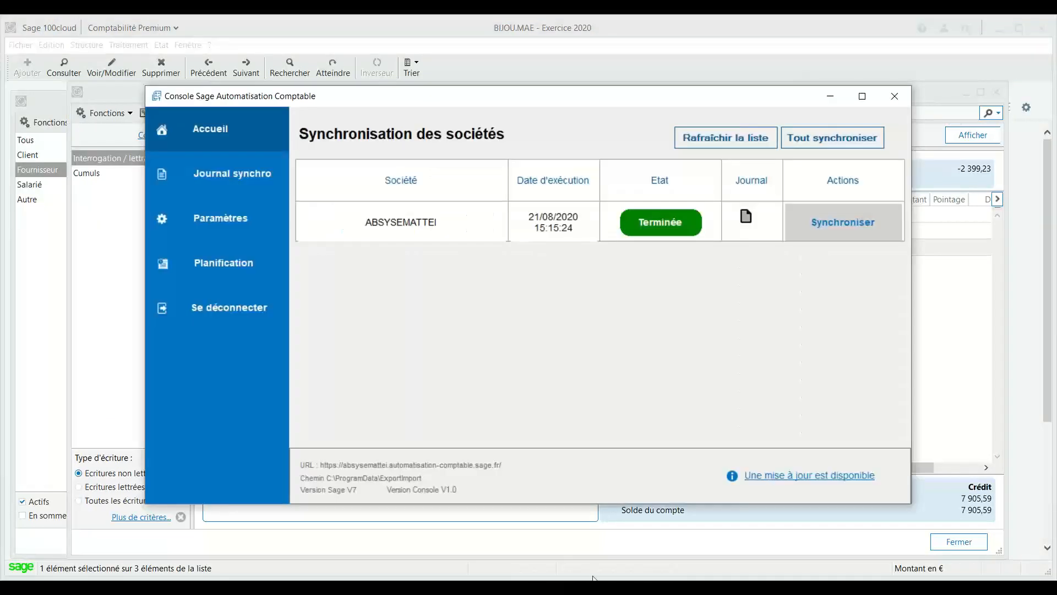
pyautogui.click(851, 223)
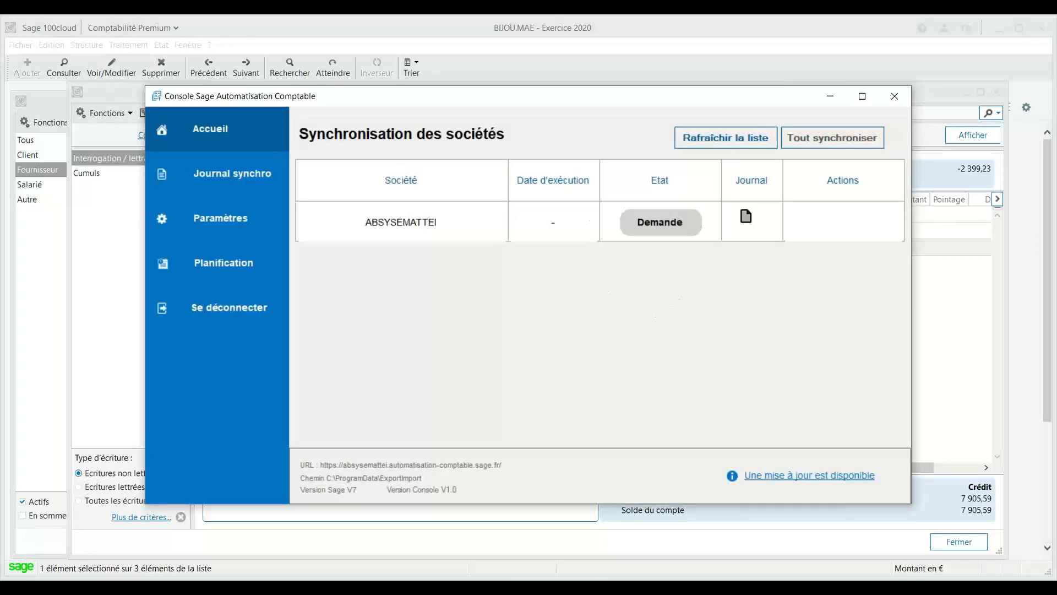
pyautogui.click(457, 587)
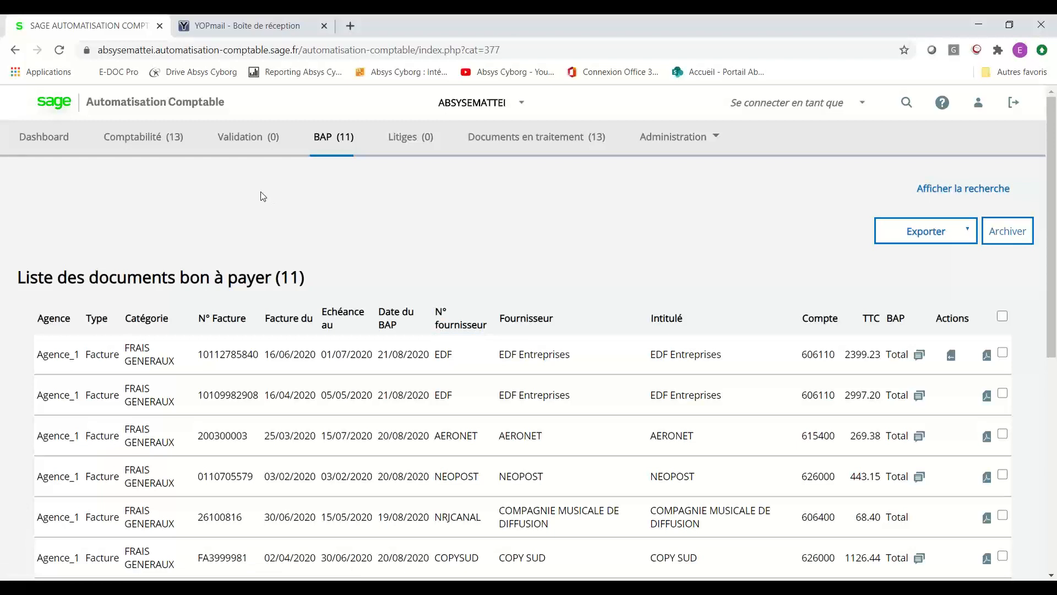
# Browse the Comptabilité (13) list, then switch to the Documents en traitement list.
pyautogui.click(141, 140)
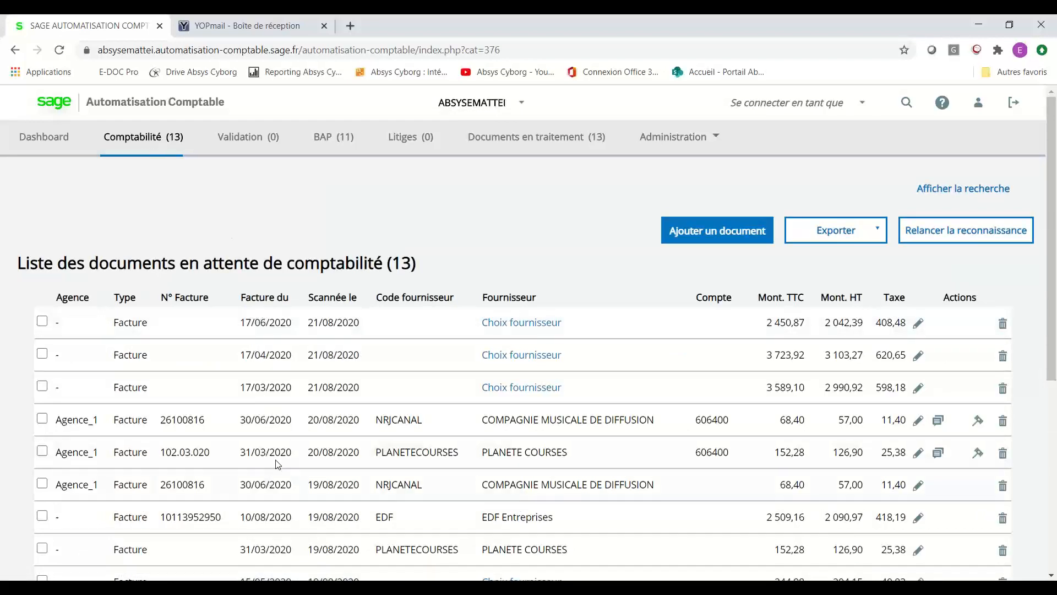
pyautogui.scroll(-1, 302, 420)
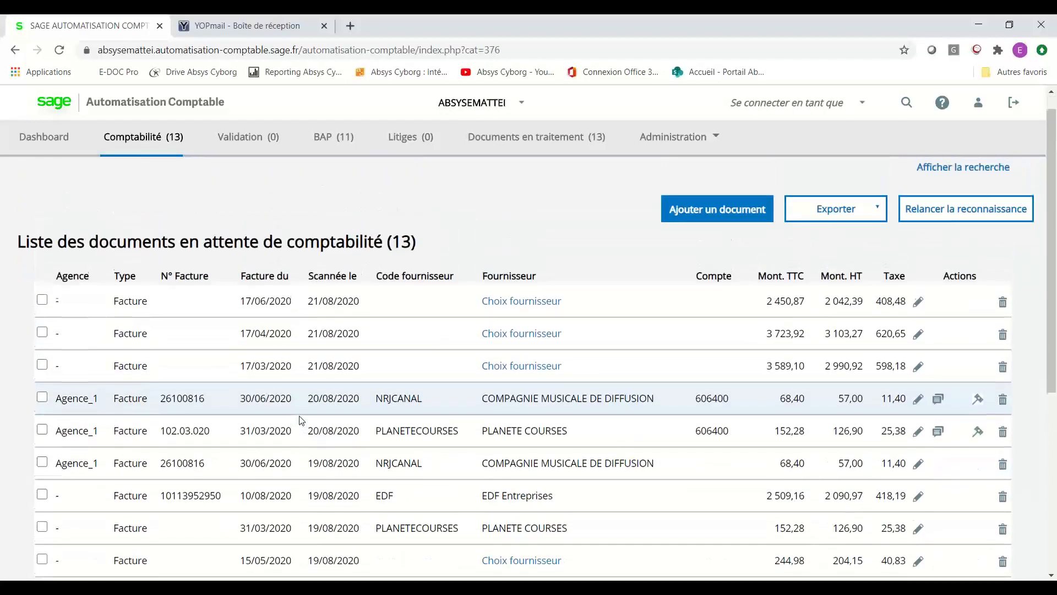
pyautogui.scroll(-2, 301, 420)
pyautogui.scroll(2, 301, 420)
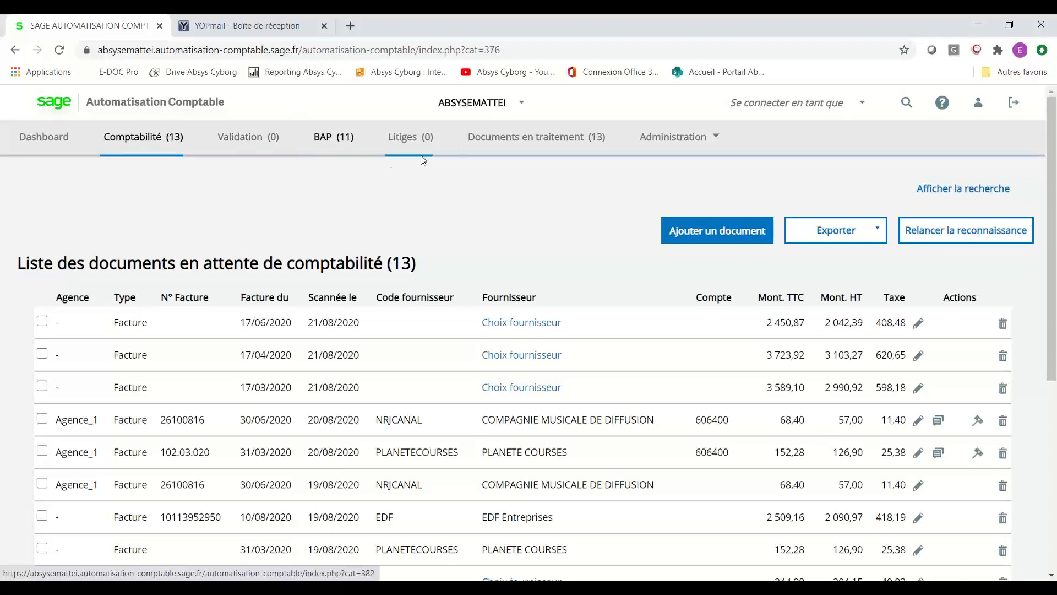
pyautogui.click(506, 140)
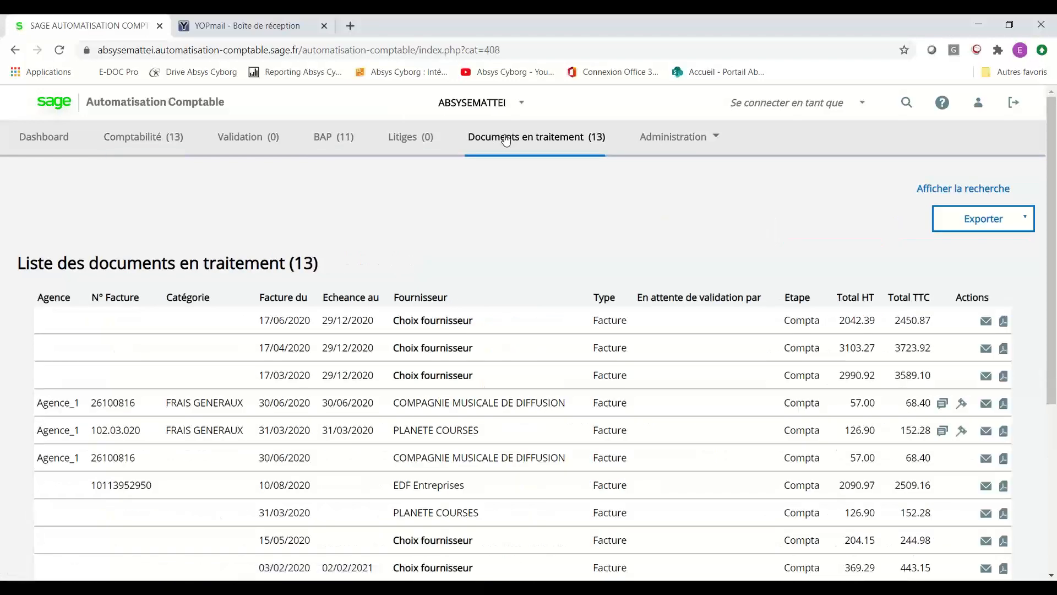
pyautogui.scroll(-3, 503, 354)
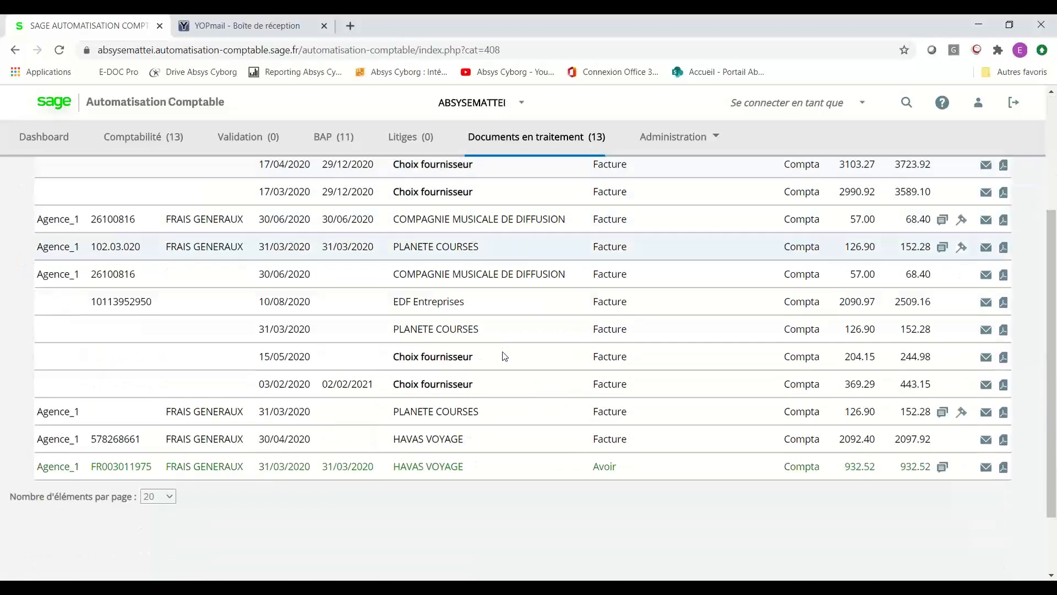
pyautogui.scroll(-1, 502, 356)
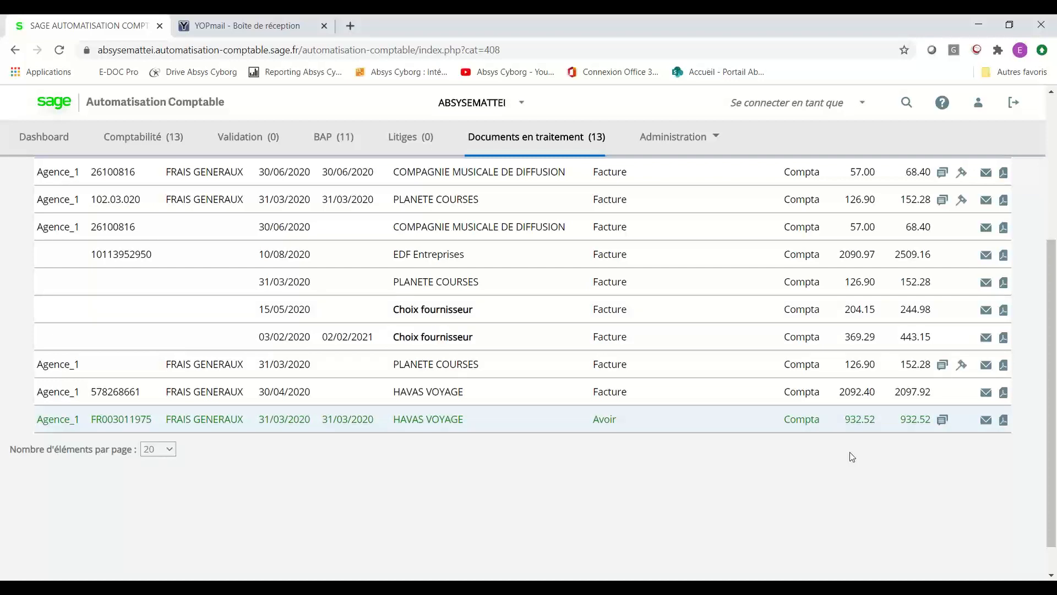
pyautogui.moveTo(944, 422)
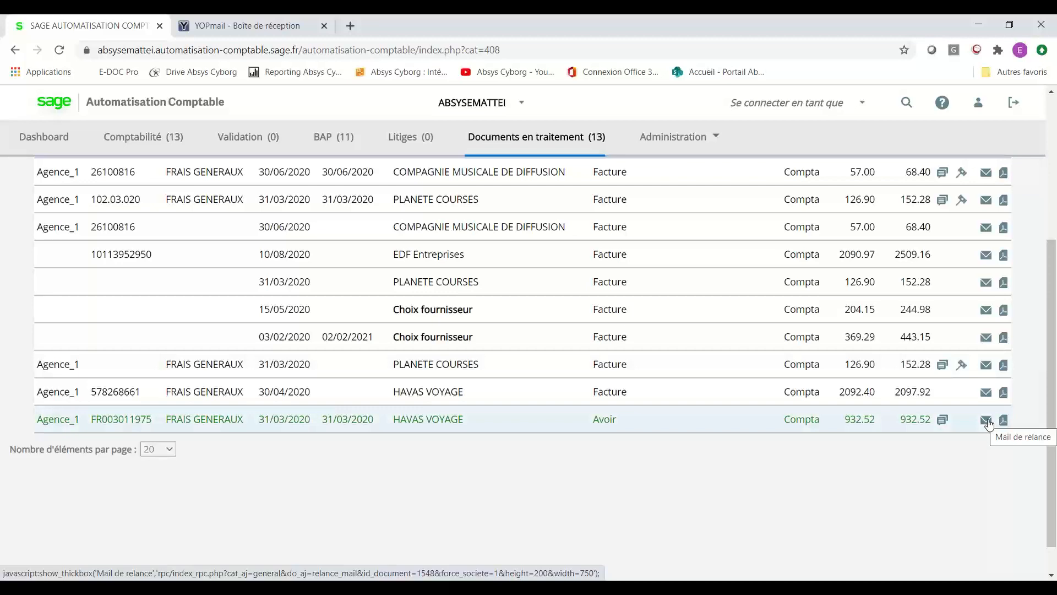
pyautogui.scroll(5, 988, 424)
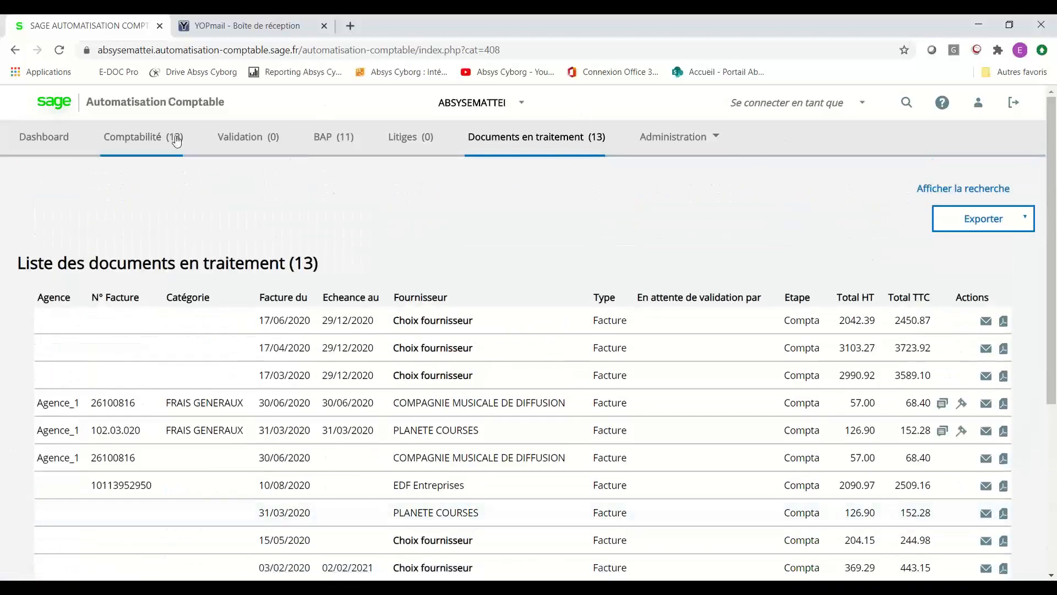
pyautogui.click(135, 137)
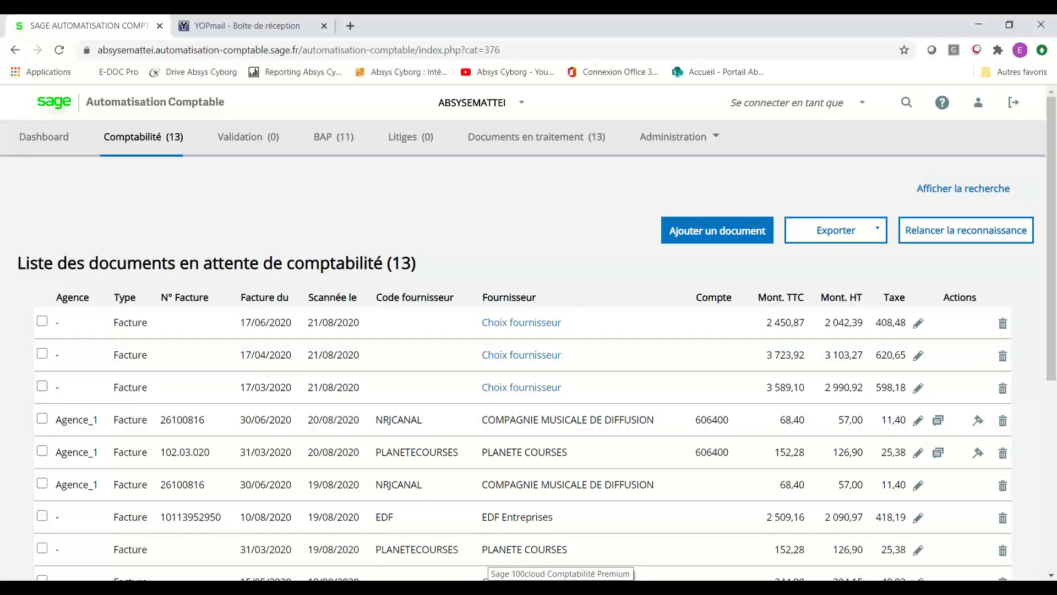
# Verify the FG 160620 'Juin 20' entry now shows Prélèvement in Sage 100cloud, then return to Chrome.
pyautogui.click(560, 588)
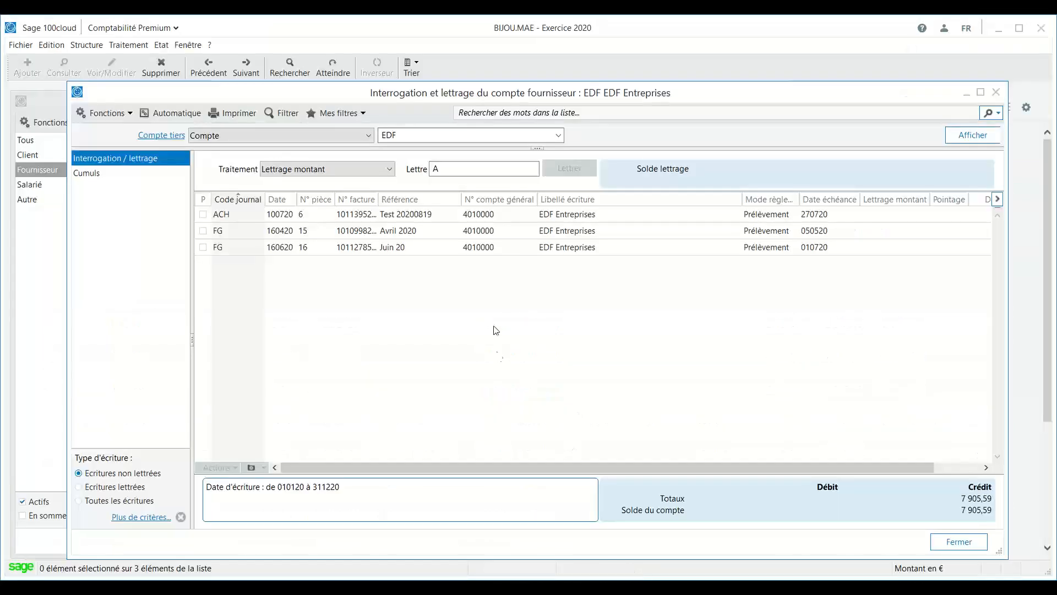
pyautogui.click(481, 251)
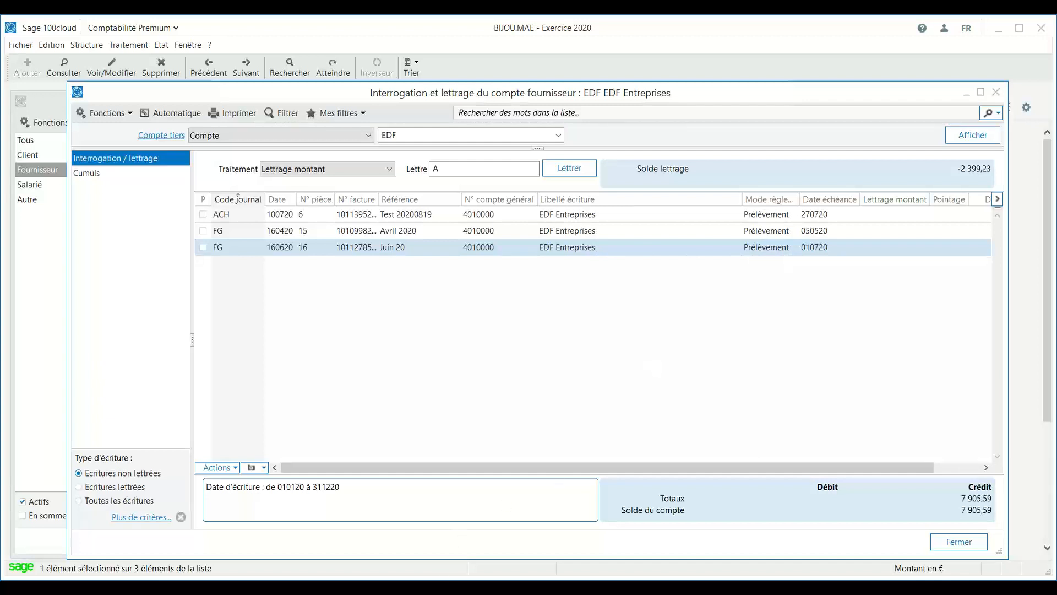
pyautogui.click(459, 585)
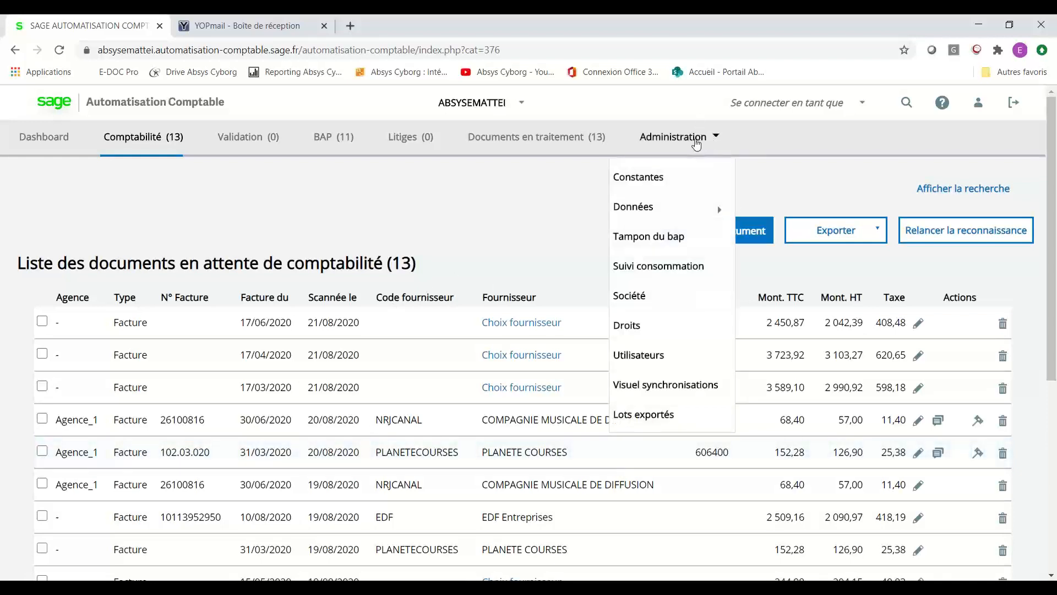
# Open the FRAIS GENERAUX document category from the document category settings.
pyautogui.moveTo(666, 213)
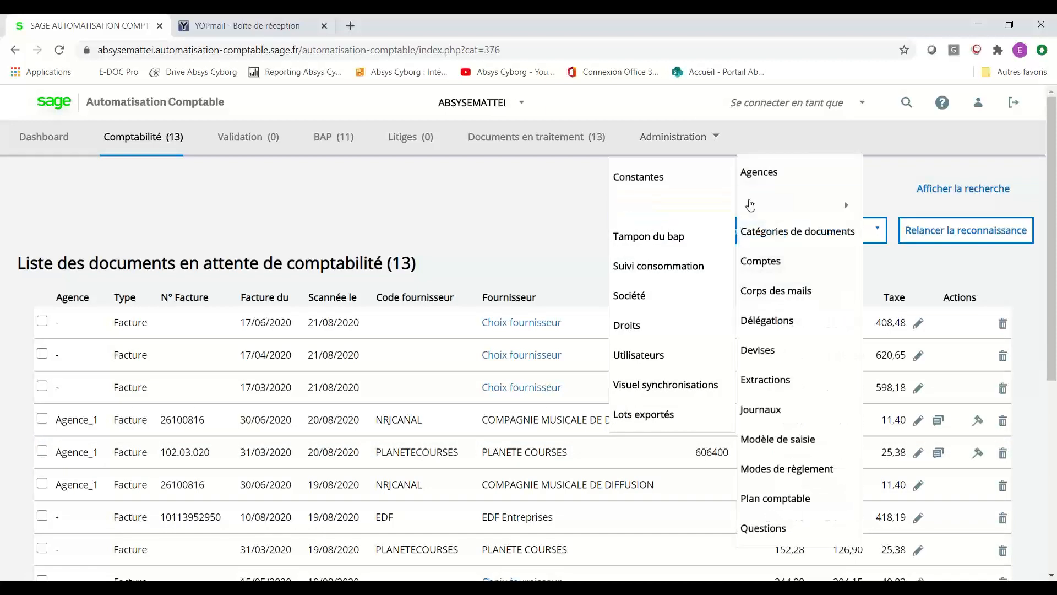
pyautogui.click(771, 232)
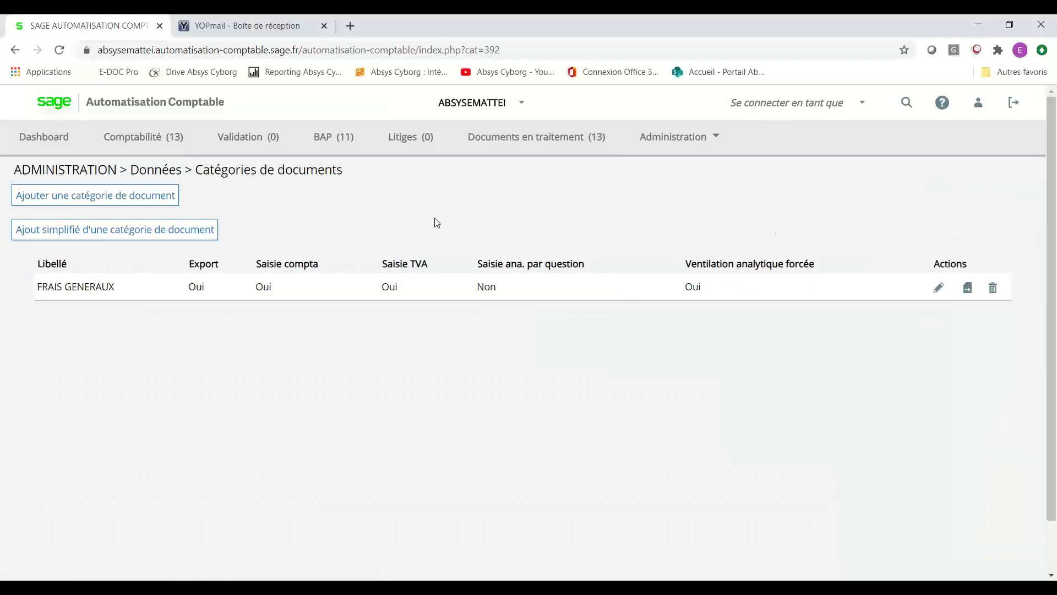
pyautogui.click(942, 288)
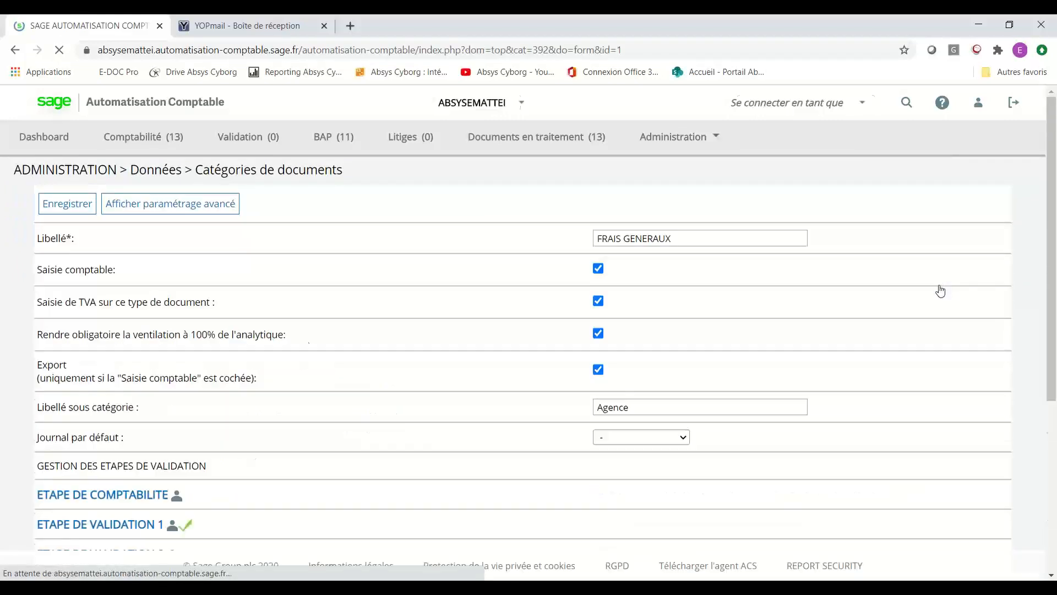
pyautogui.scroll(-1, 515, 366)
pyautogui.scroll(-1, 517, 367)
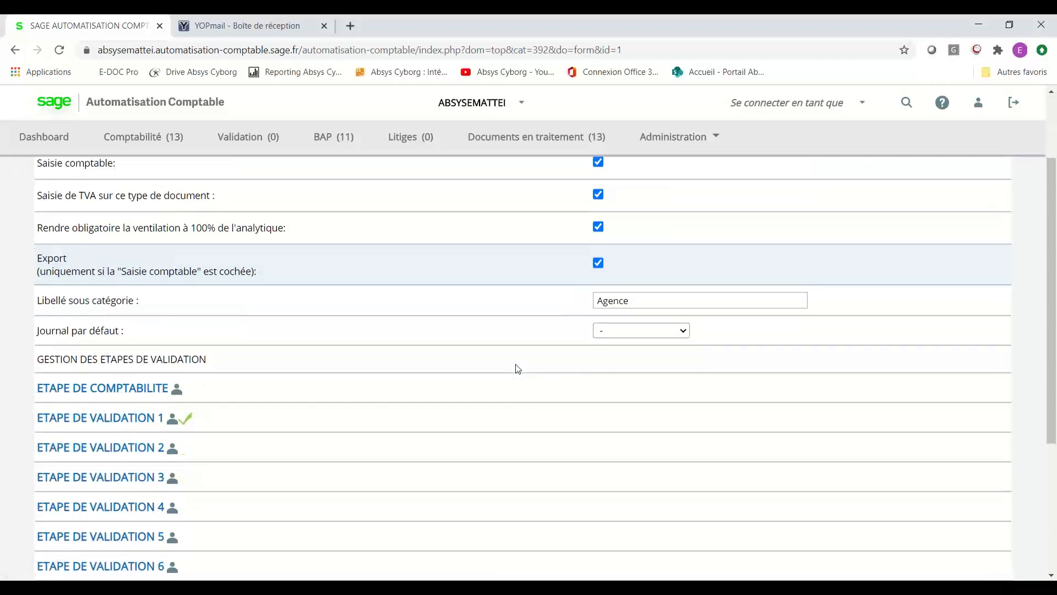
# Expand ETAPE DE COMPTABILITE and ETAPE DE VALIDATION 1 and review their settings.
pyautogui.click(151, 392)
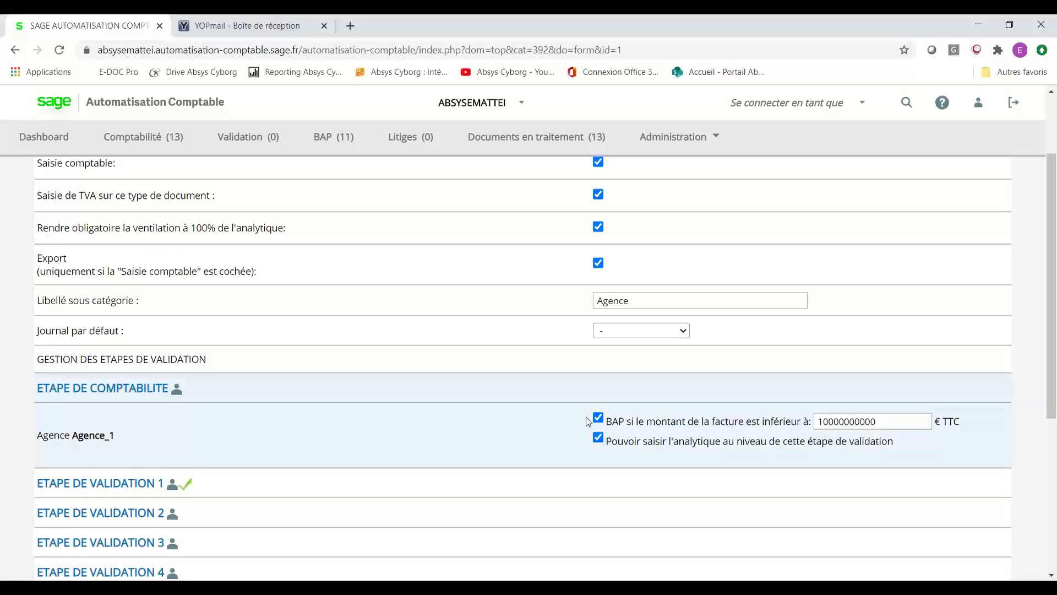
pyautogui.click(108, 485)
pyautogui.scroll(-1, 105, 485)
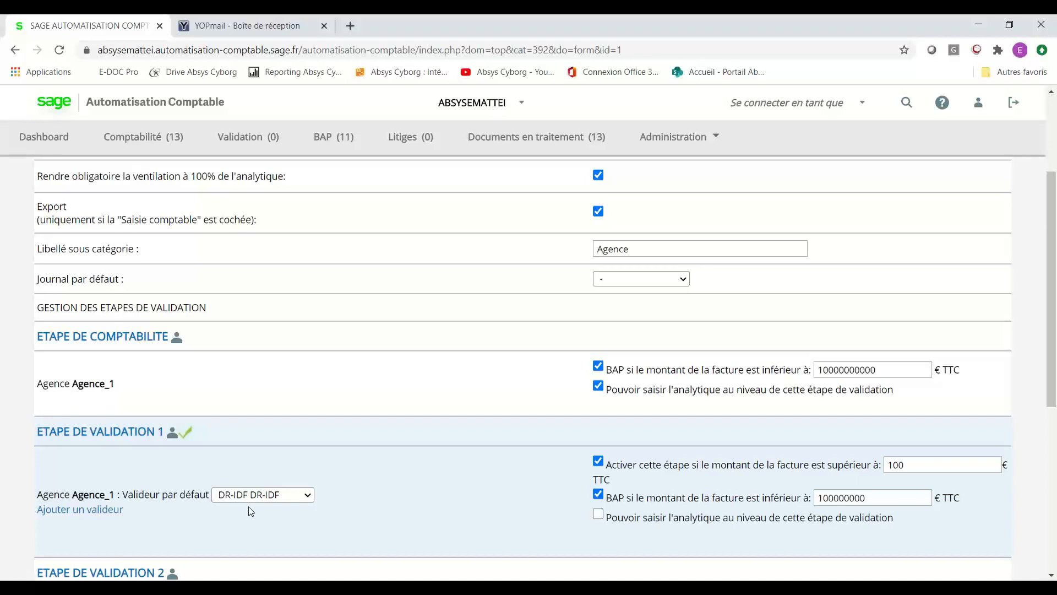
pyautogui.scroll(-4, 249, 511)
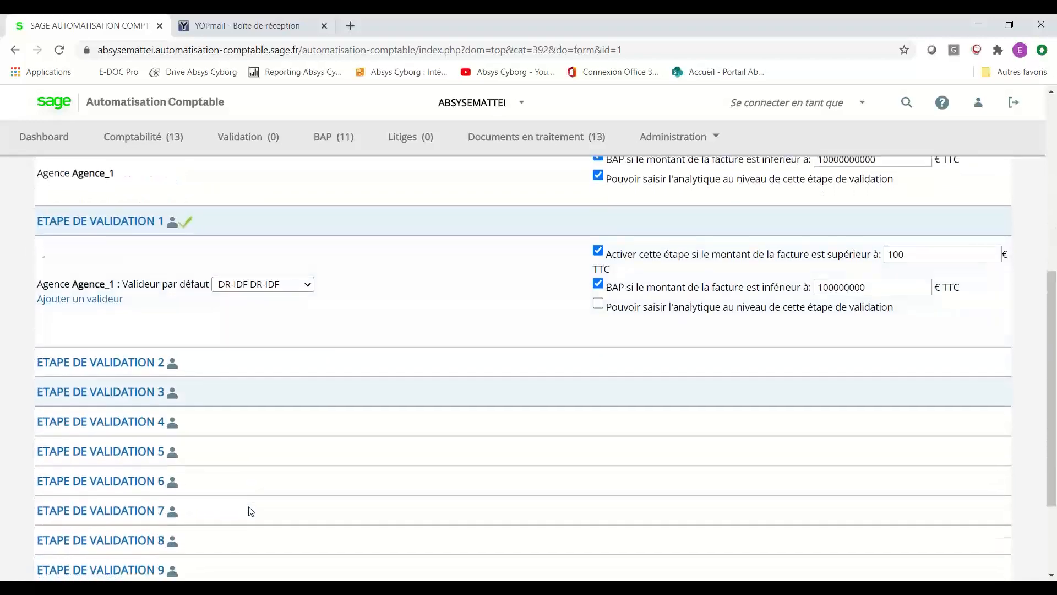
pyautogui.scroll(-3, 250, 511)
pyautogui.scroll(1, 251, 511)
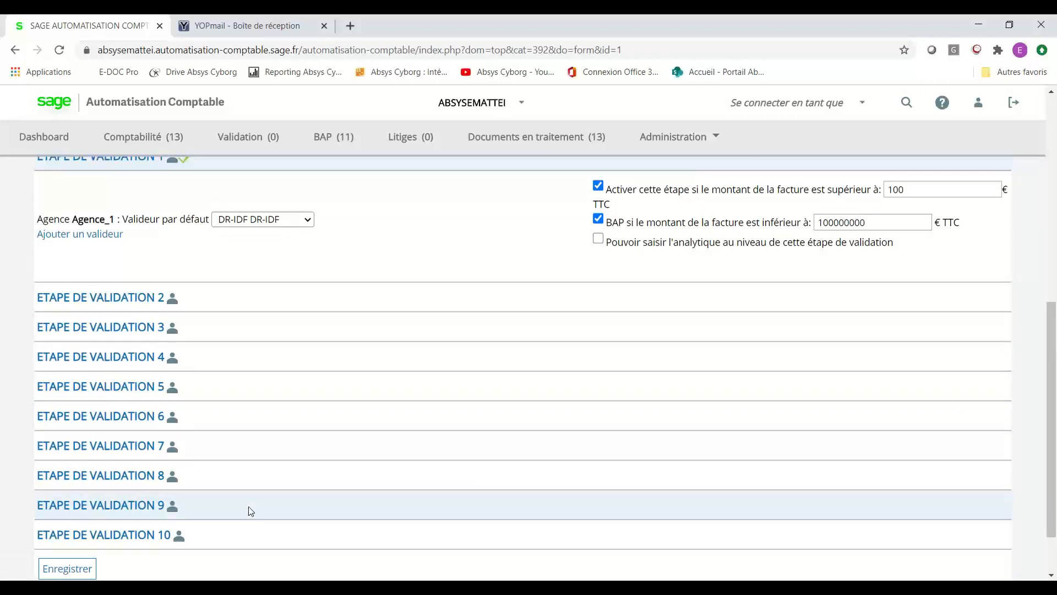
pyautogui.scroll(5, 251, 511)
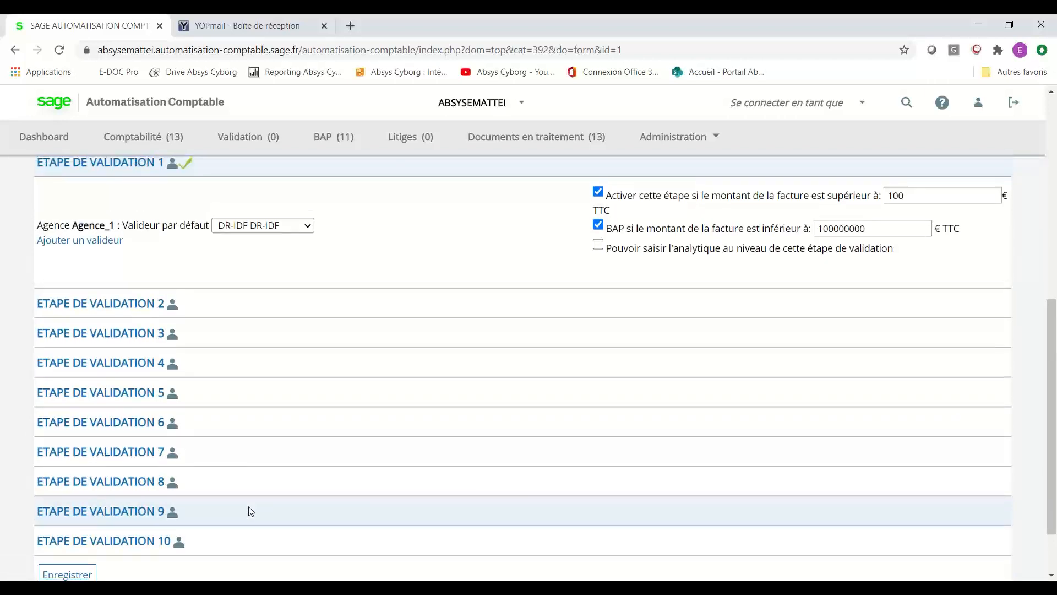
pyautogui.scroll(1, 251, 511)
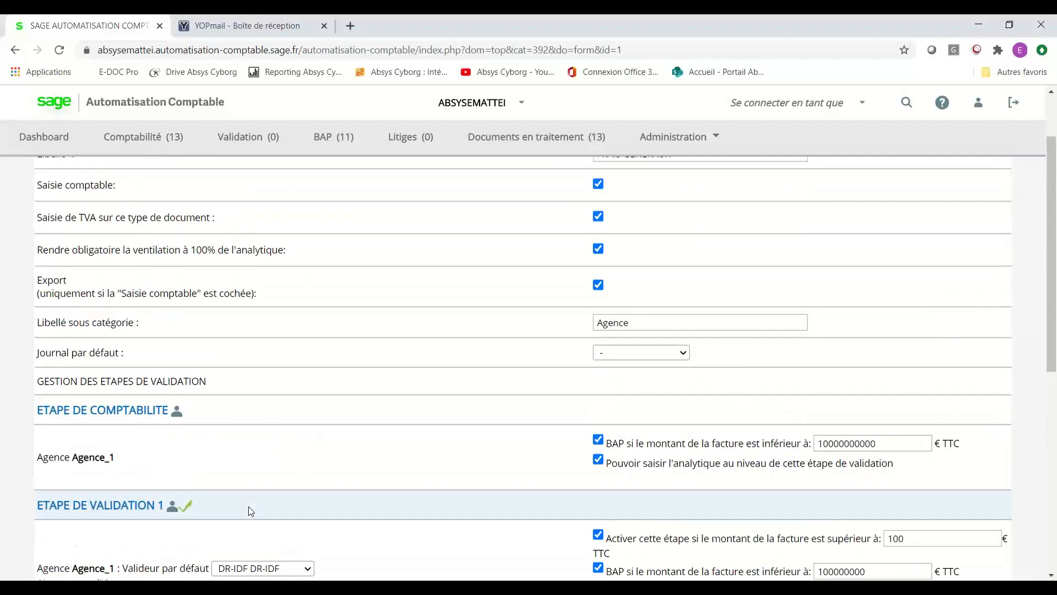
pyautogui.scroll(2, 249, 507)
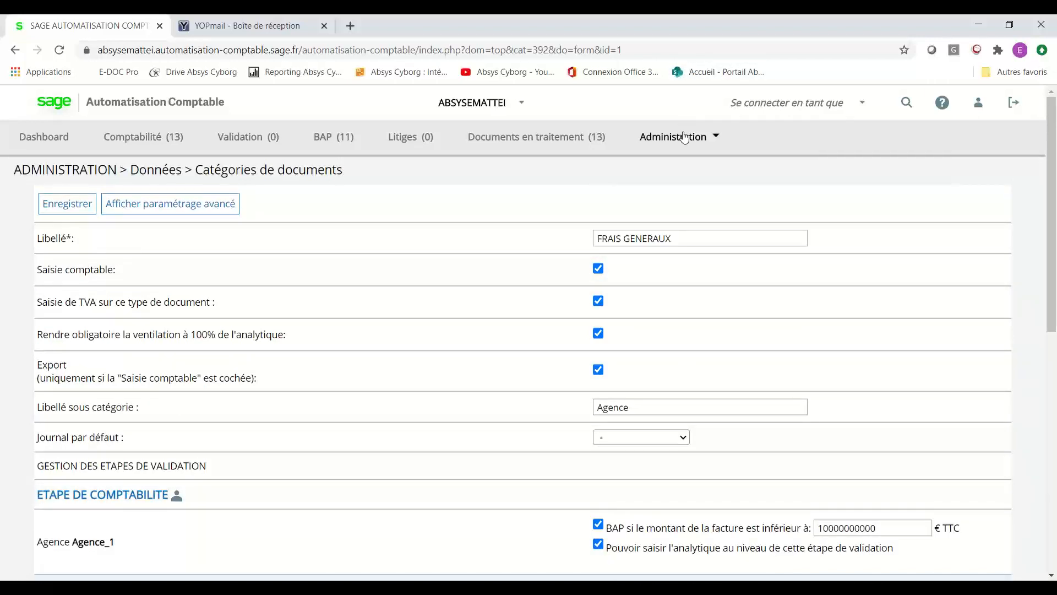
# Go through the Comptabilité tab to the Documents en traitement list of 13 documents.
pyautogui.click(152, 139)
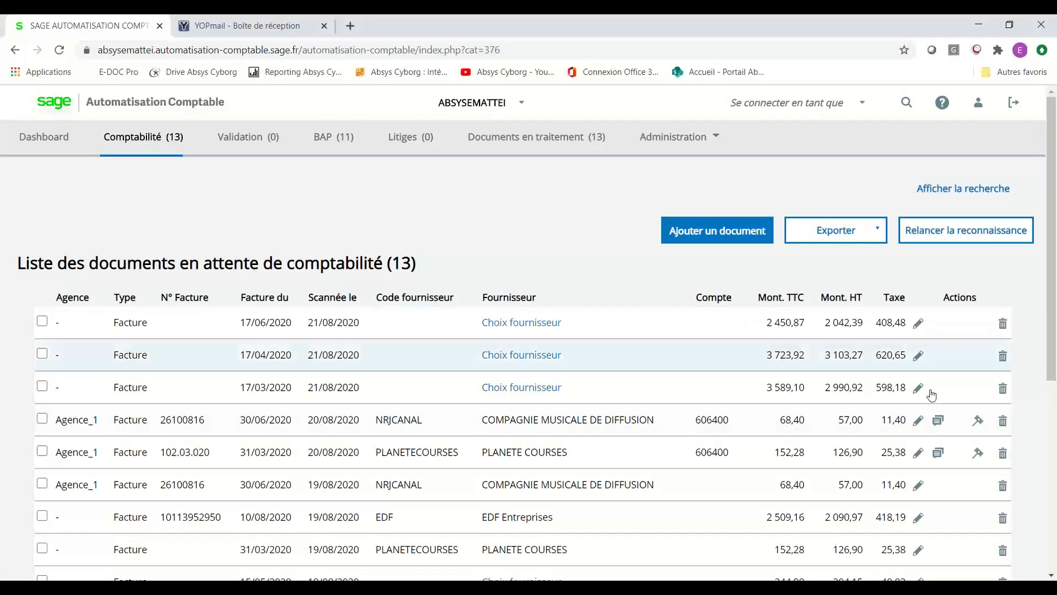
pyautogui.moveTo(938, 421)
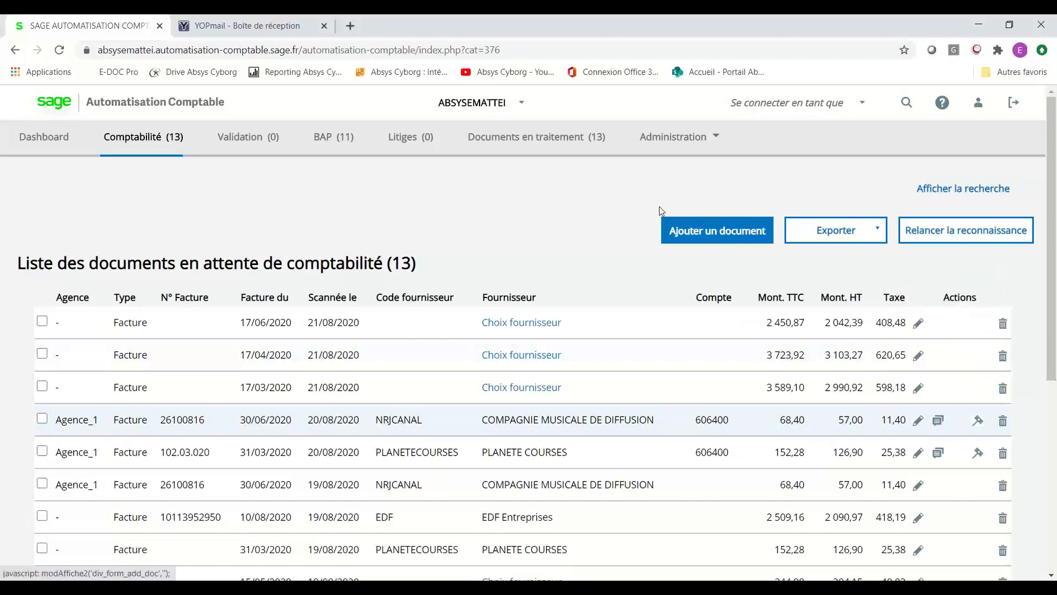
pyautogui.click(570, 141)
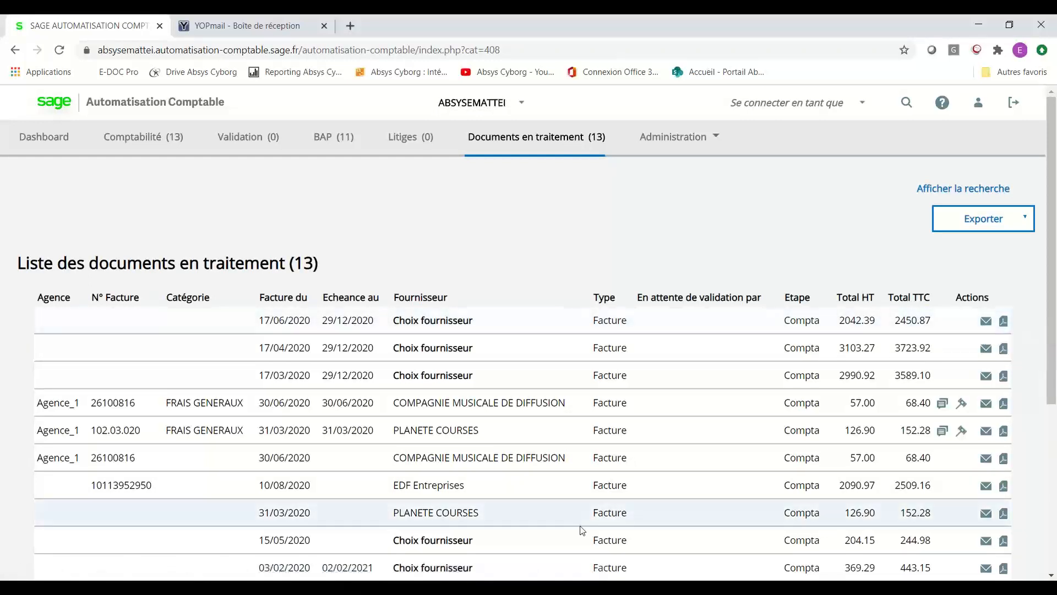
# Open the FG Juin 20 journal entry in Sage 100cloud and select the EDF Entreprises line.
pyautogui.hotkey('alt', 'Tab')
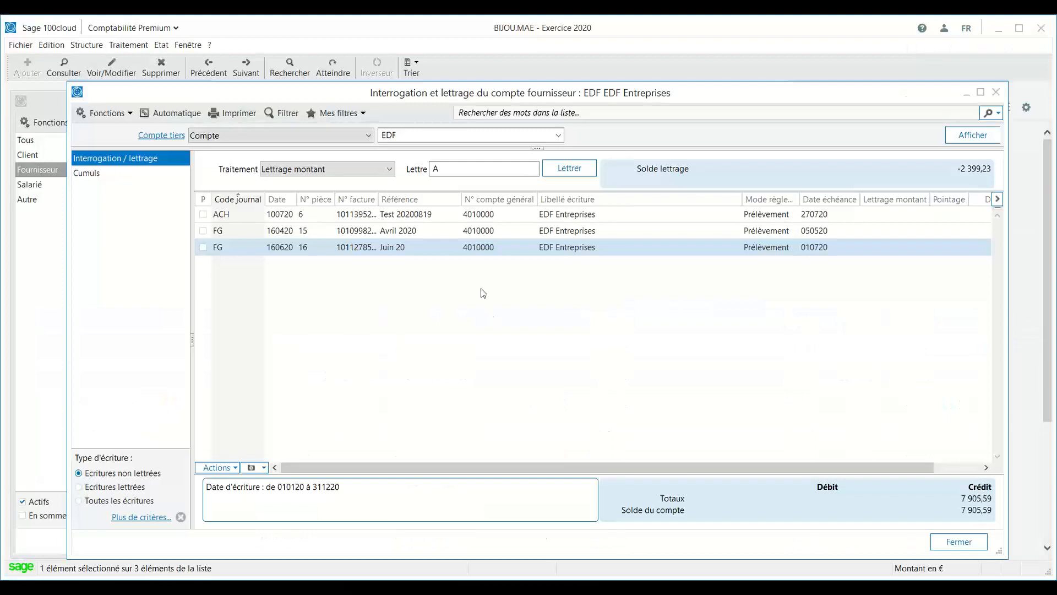
pyautogui.doubleClick(432, 252)
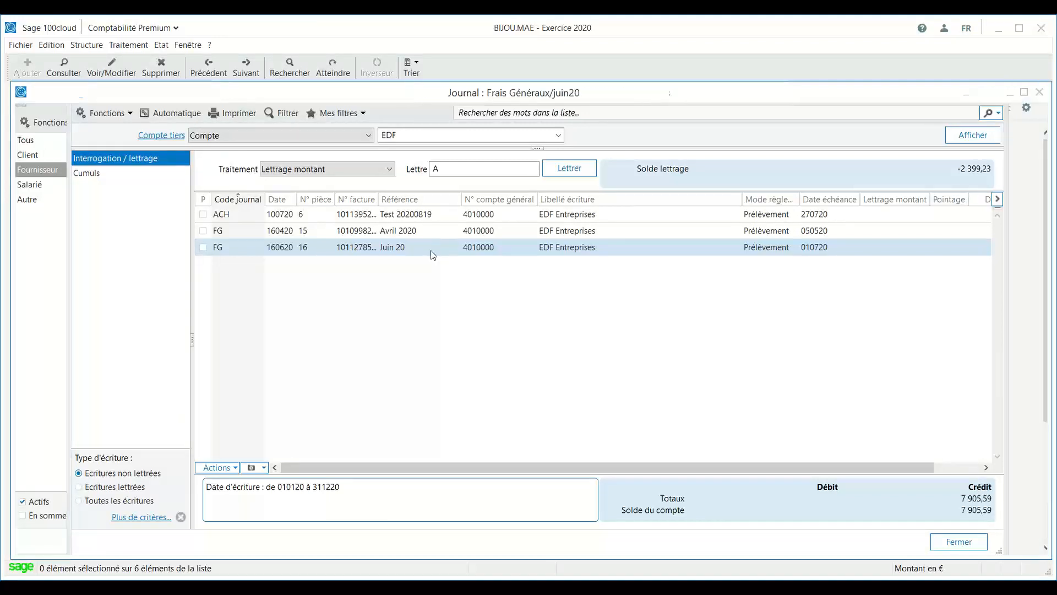
pyautogui.click(348, 302)
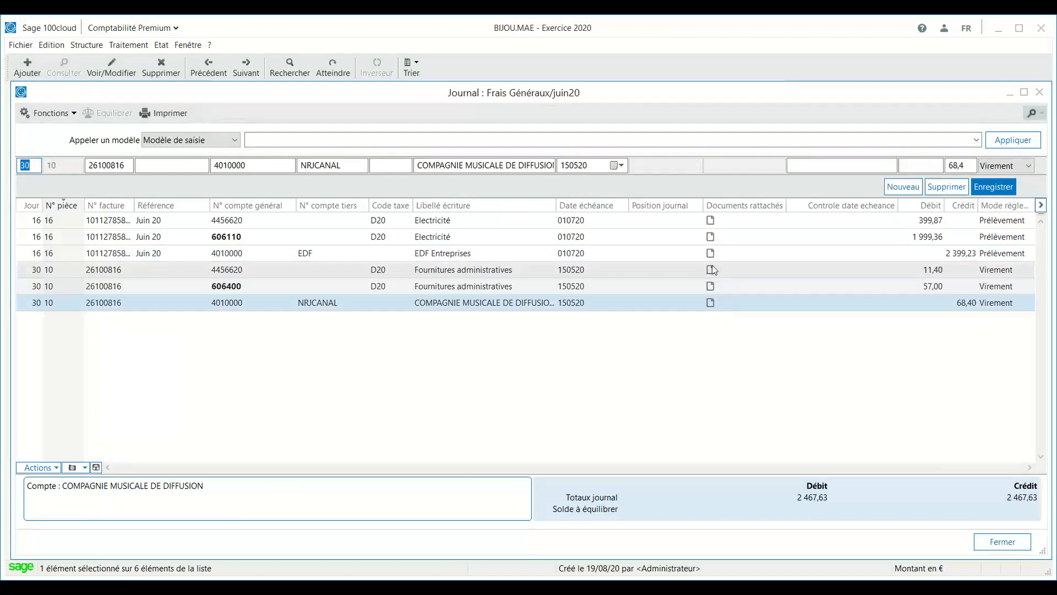
pyautogui.click(356, 254)
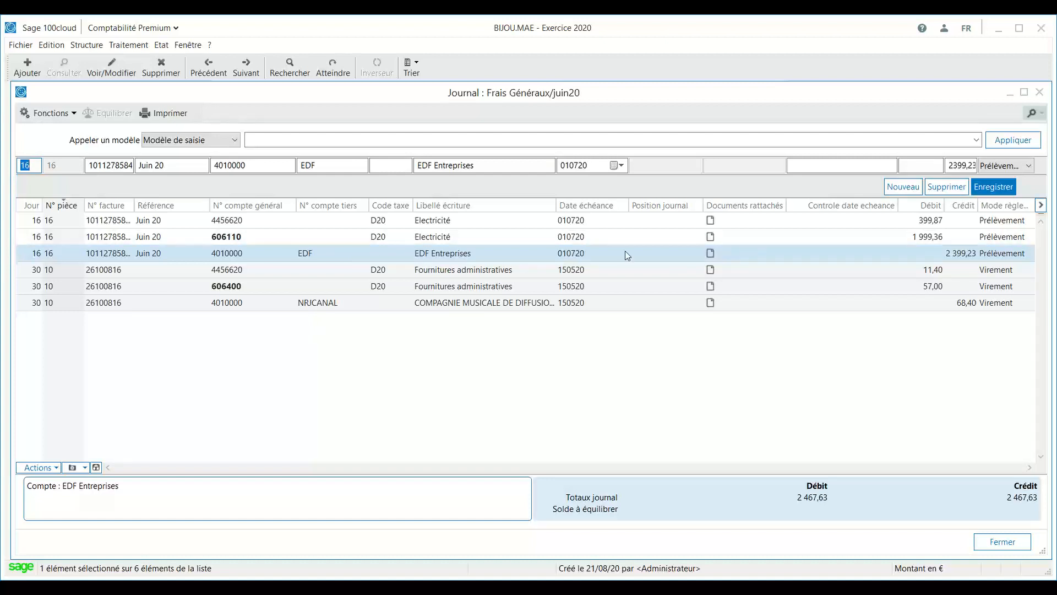
# Display the EDF line's attached invoice in the browser via Visionner les documents rattachés.
pyautogui.click(39, 466)
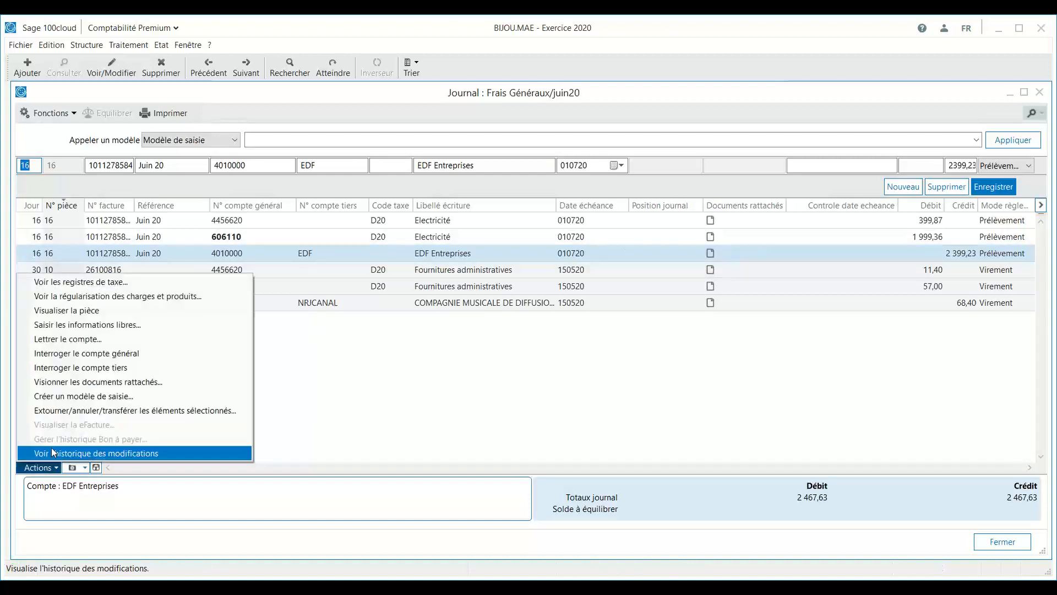
pyautogui.click(84, 383)
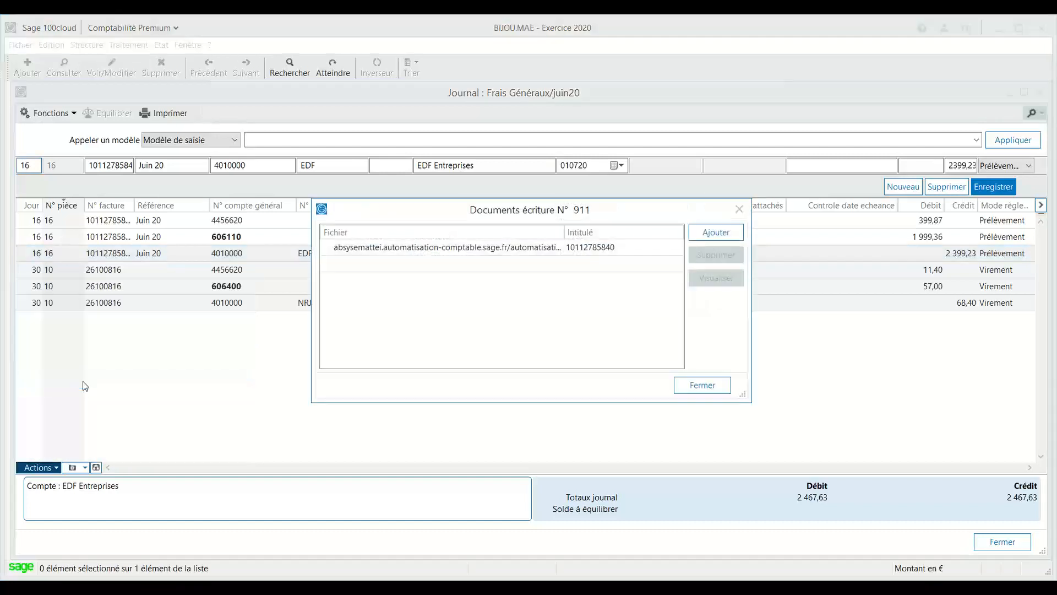
pyautogui.click(375, 252)
pyautogui.click(700, 283)
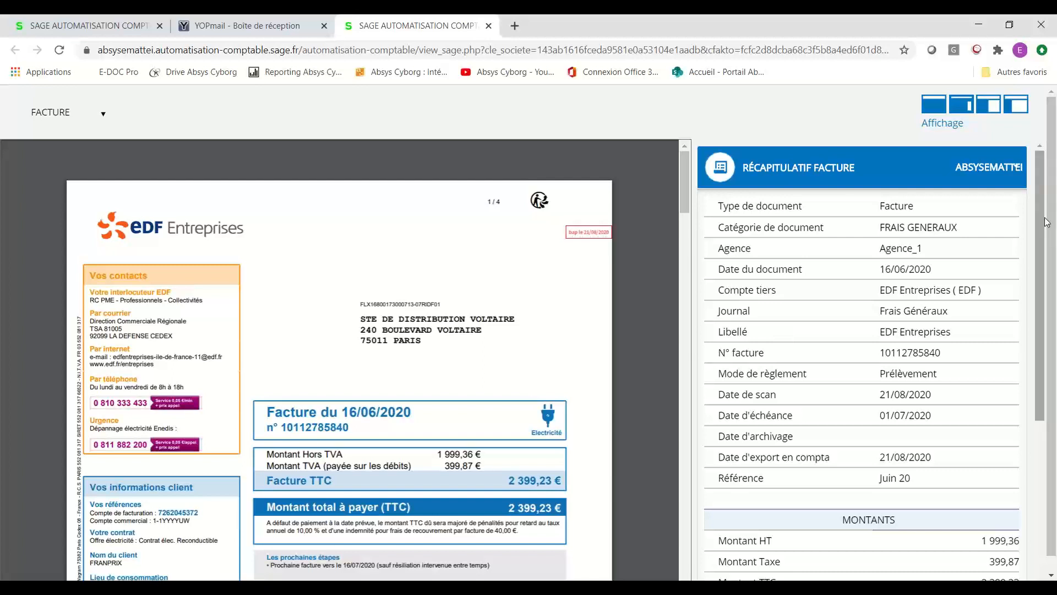
# Expand the EDF invoice's Traçabilité section to check its history.
pyautogui.scroll(-3, 1053, 305)
pyautogui.scroll(-3, 1053, 305)
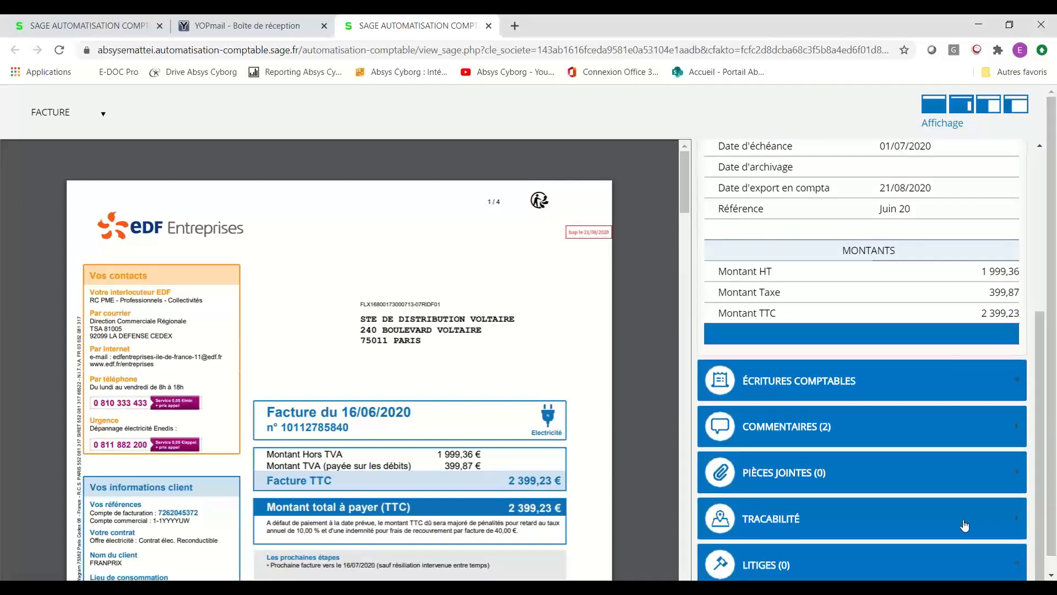
pyautogui.click(923, 518)
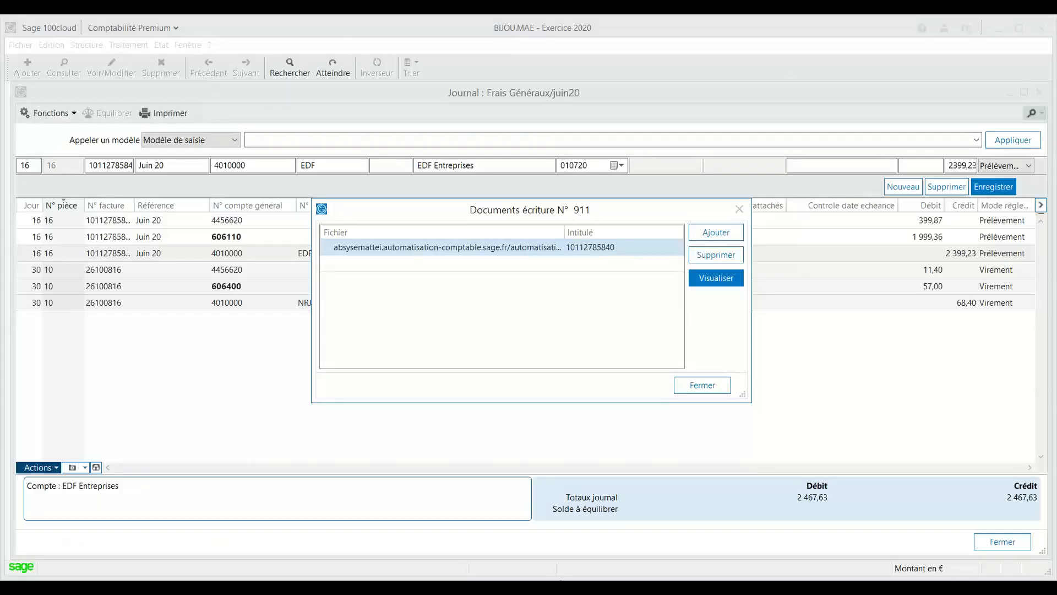
# Close the Documents écriture dialog and return to the Comptabilité documents list.
pyautogui.click(702, 385)
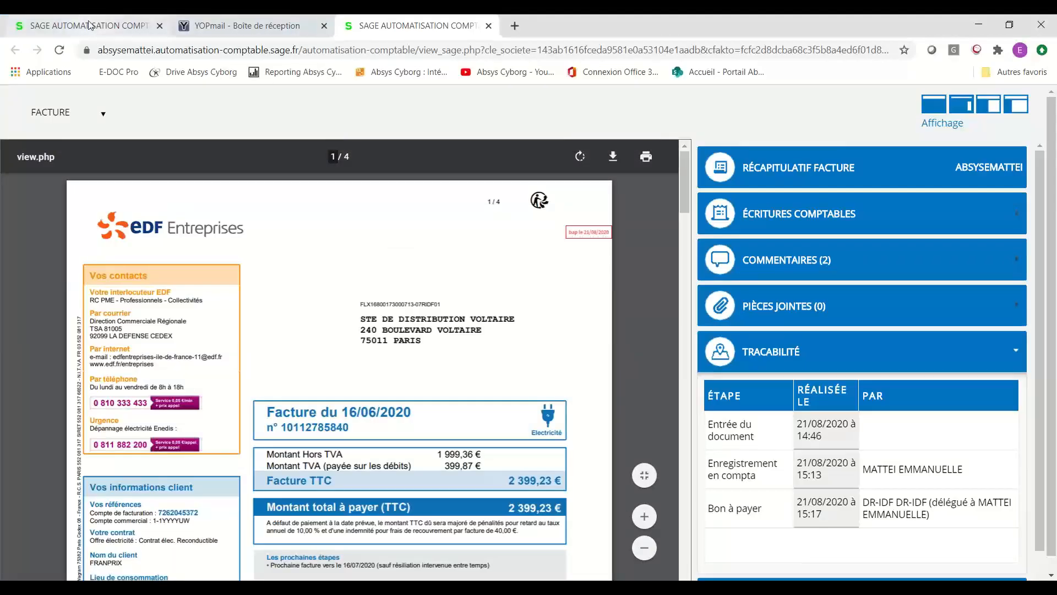
pyautogui.click(91, 26)
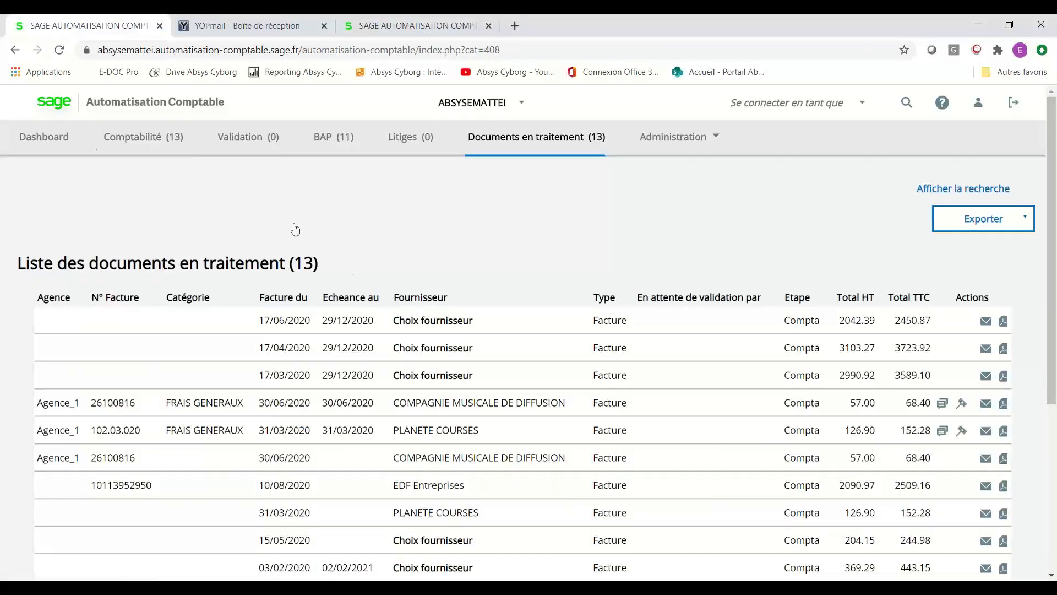
pyautogui.click(140, 144)
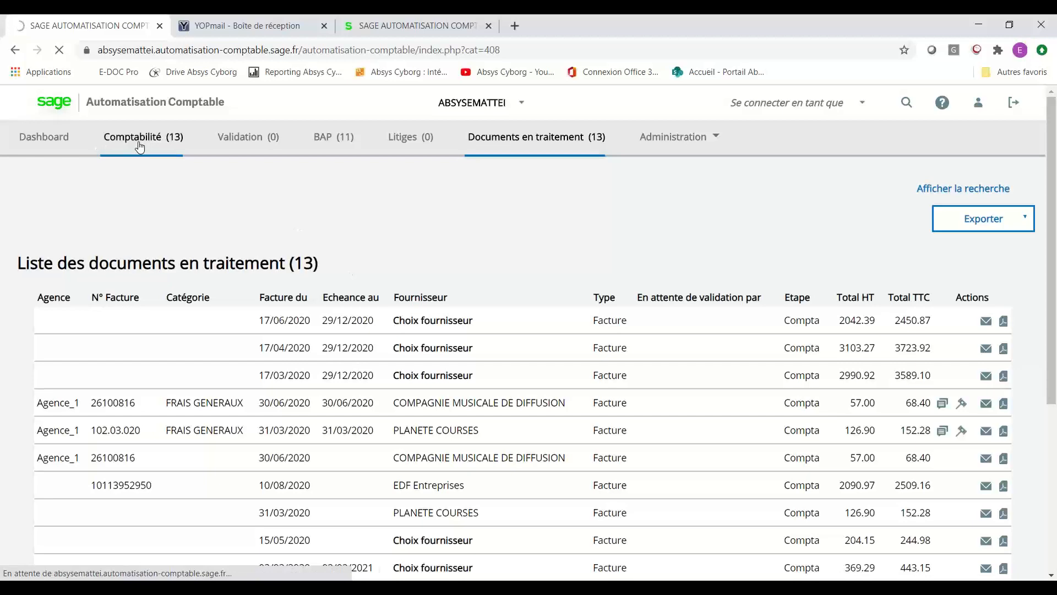